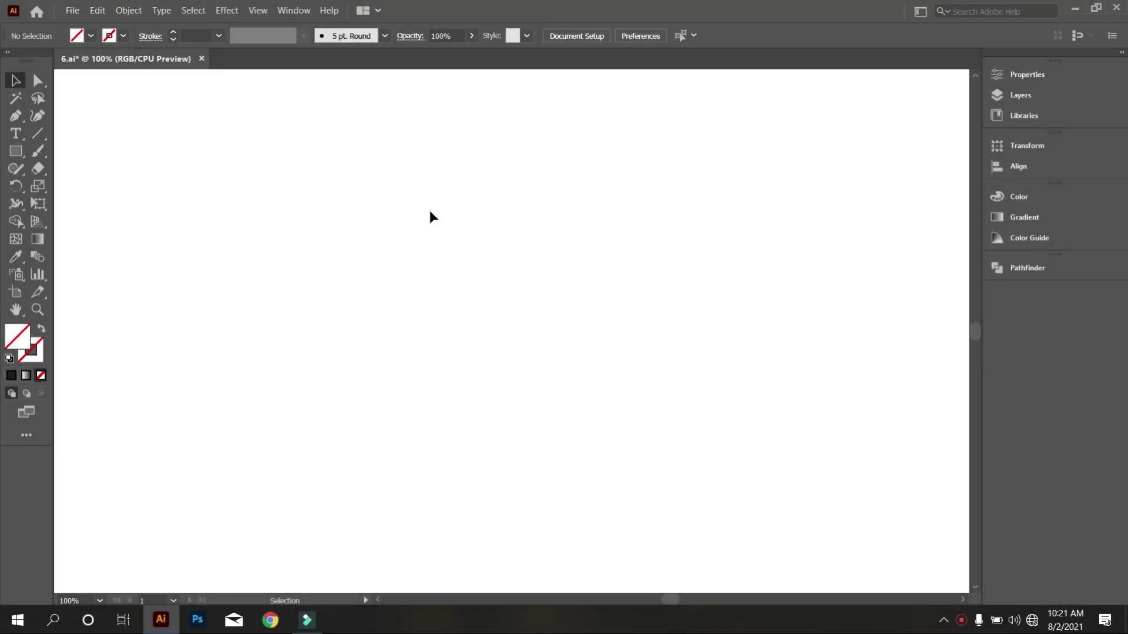
Step: Draw a tall vertical line with a black 1 px stroke
click(39, 134)
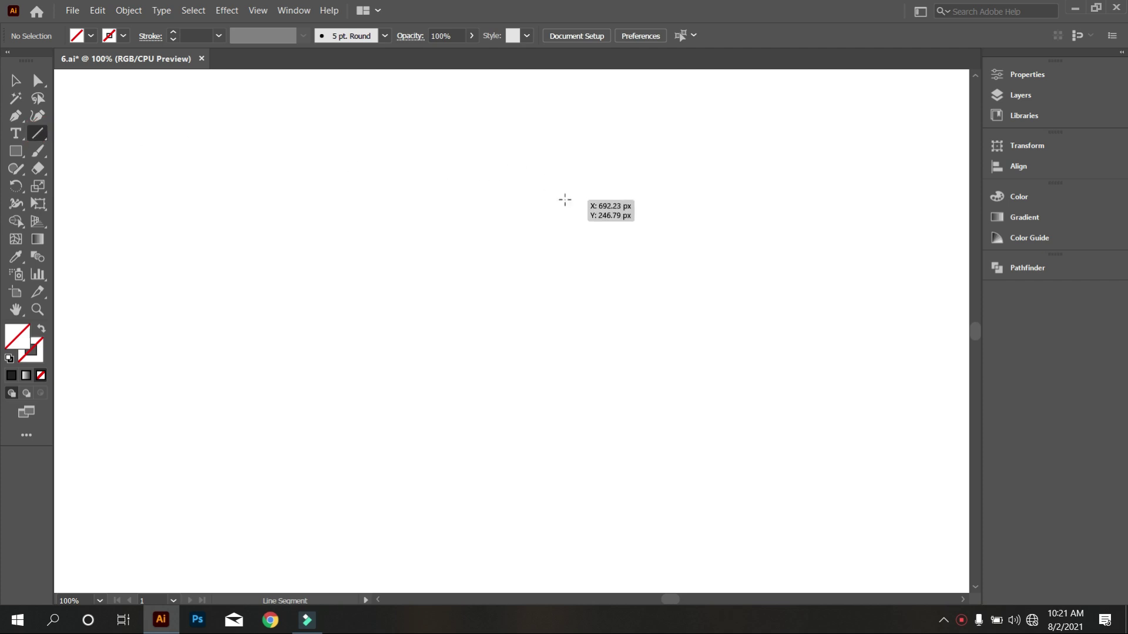
drag(574, 164, 574, 470)
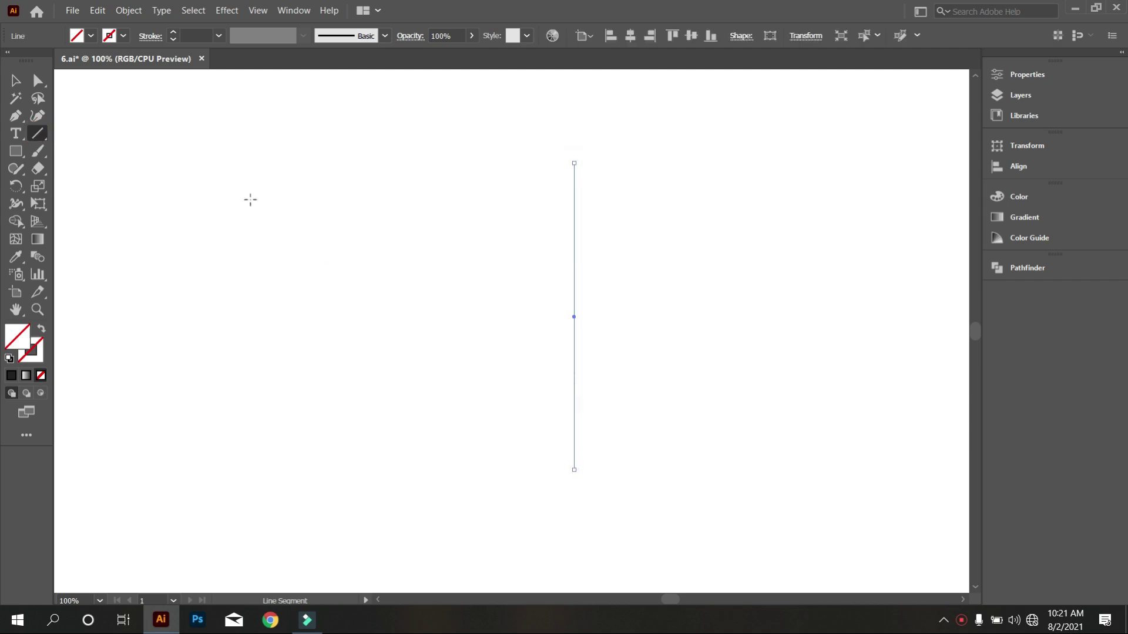
click(123, 36)
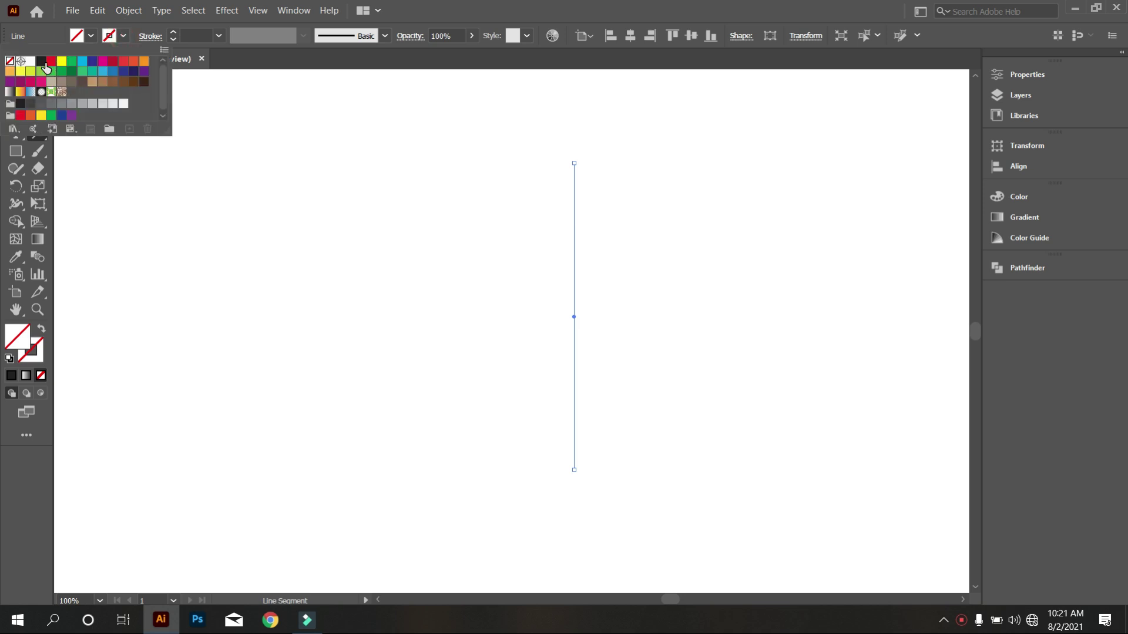
click(44, 69)
click(141, 242)
click(15, 80)
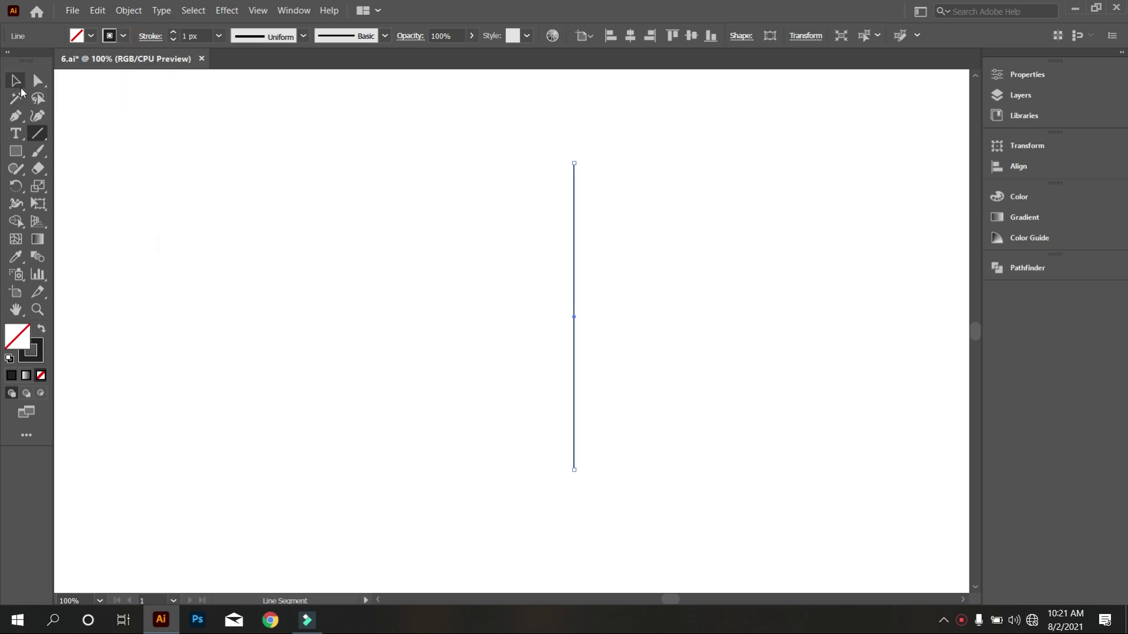
click(208, 158)
Step: Duplicate the line leftward with Ctrl+D into five evenly spaced lines and select them all
drag(549, 322, 555, 369)
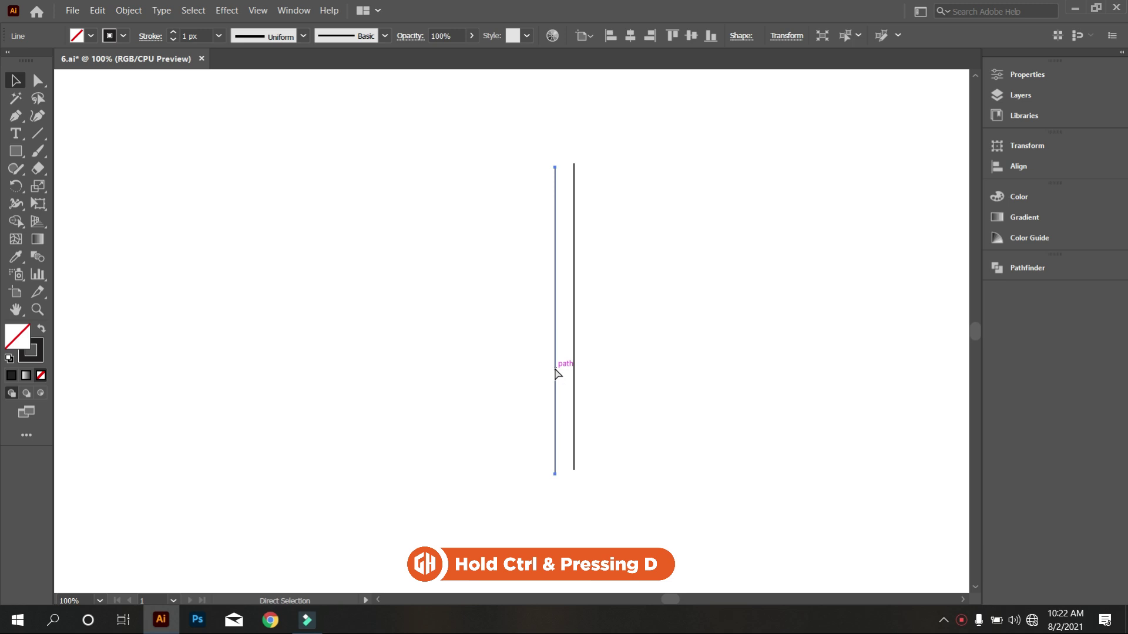
key(ctrl+d)
key(ctrl+d)
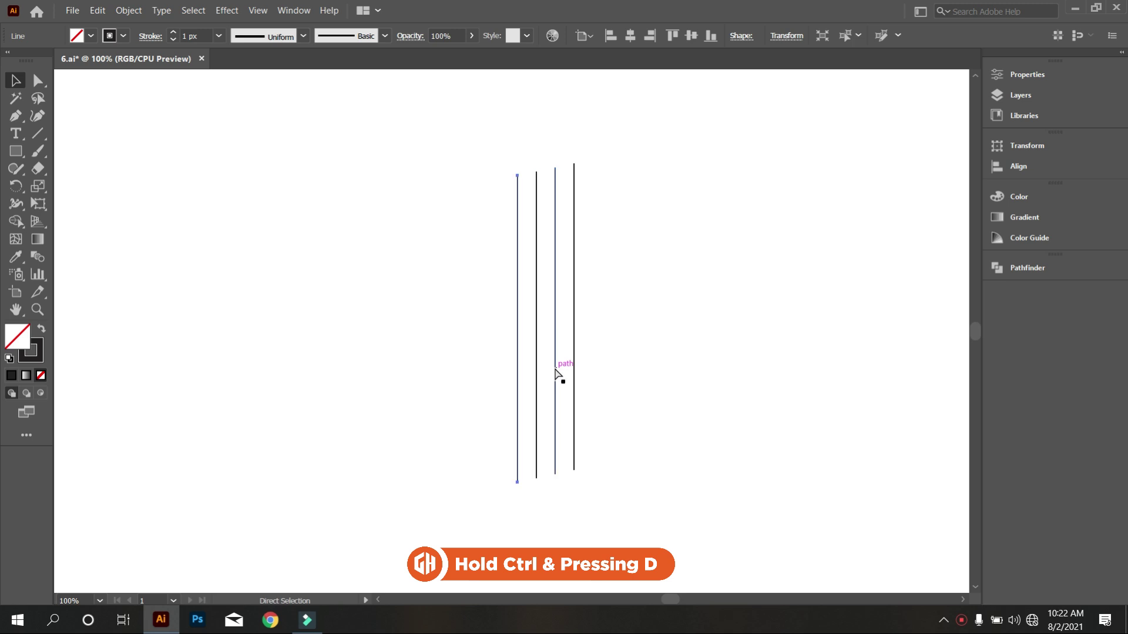
key(ctrl+d)
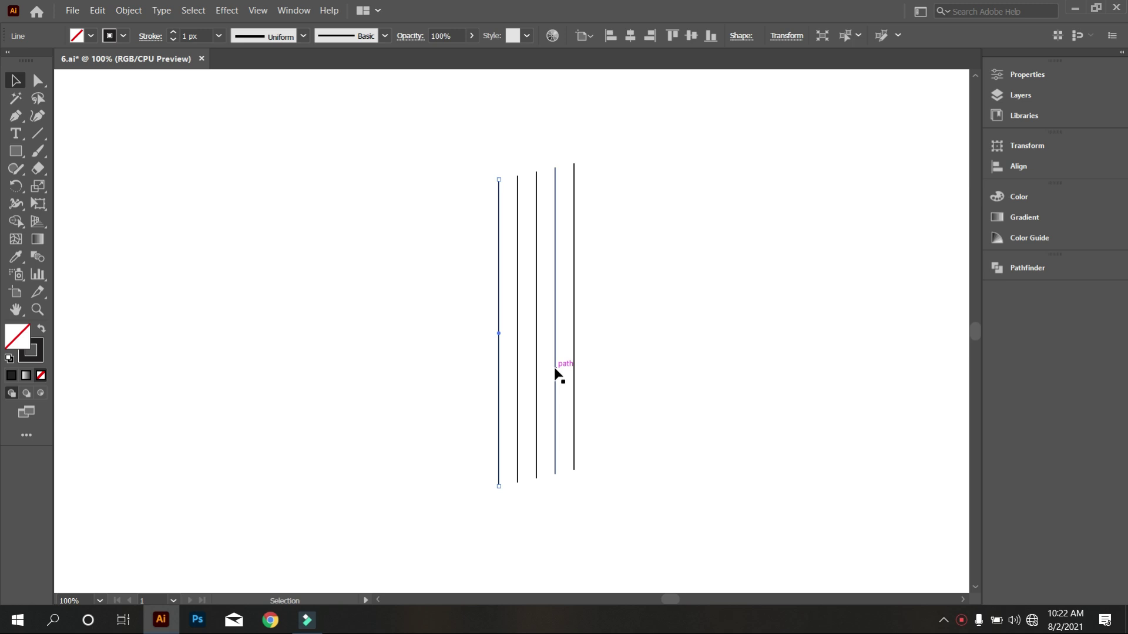
click(450, 293)
drag(450, 283, 723, 331)
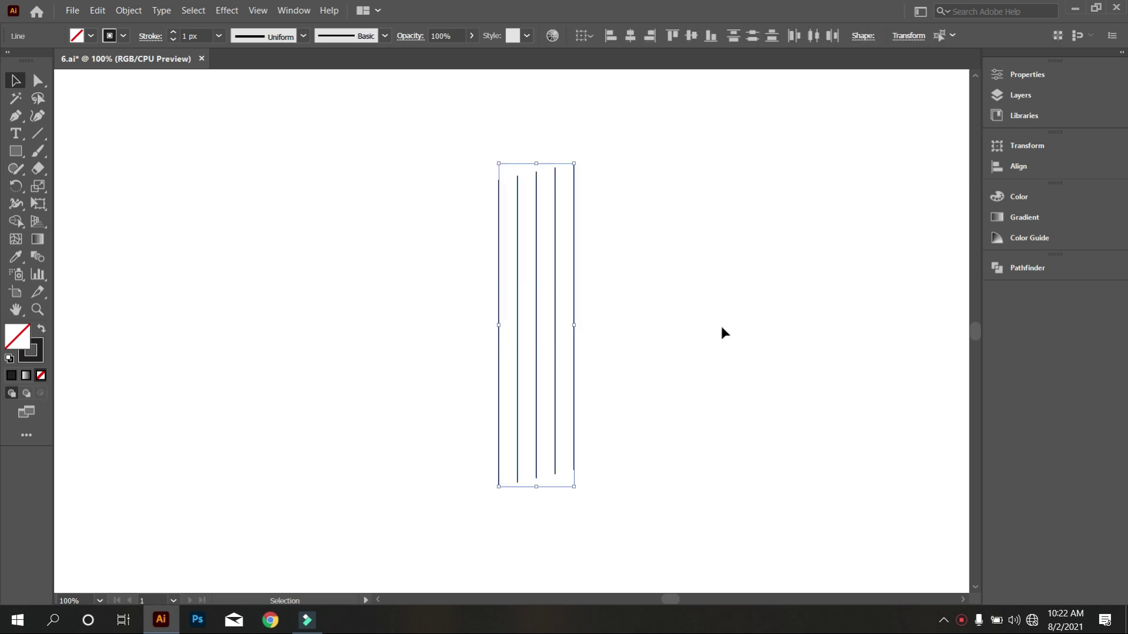
Step: Align the bottoms of the five vertical lines and reselect them
click(710, 36)
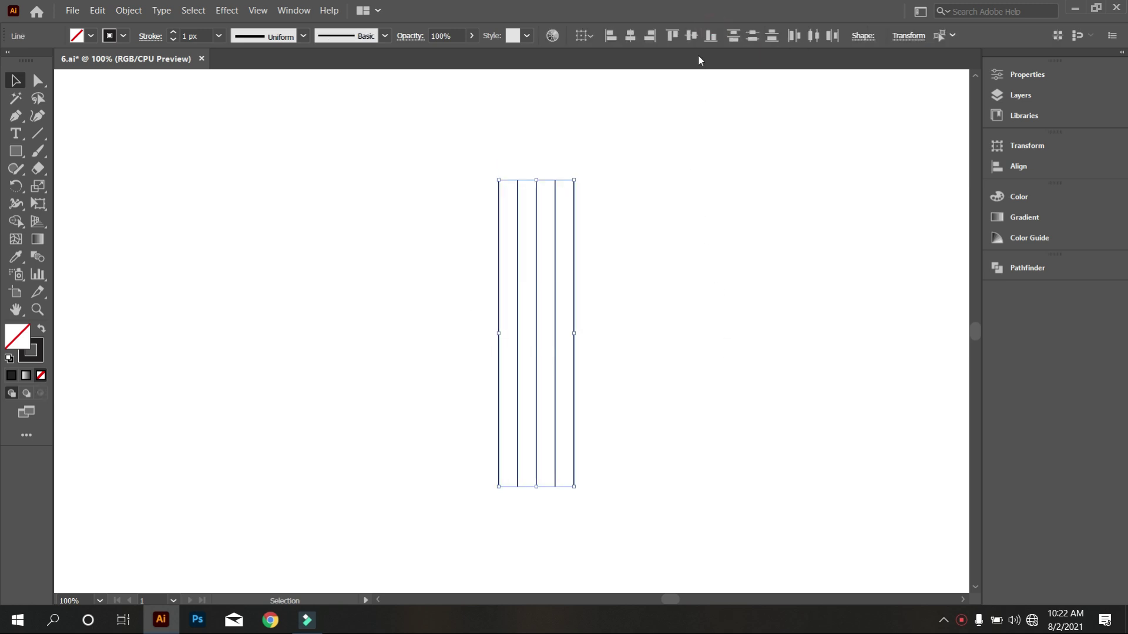
right_click(620, 154)
click(607, 151)
drag(689, 303, 477, 184)
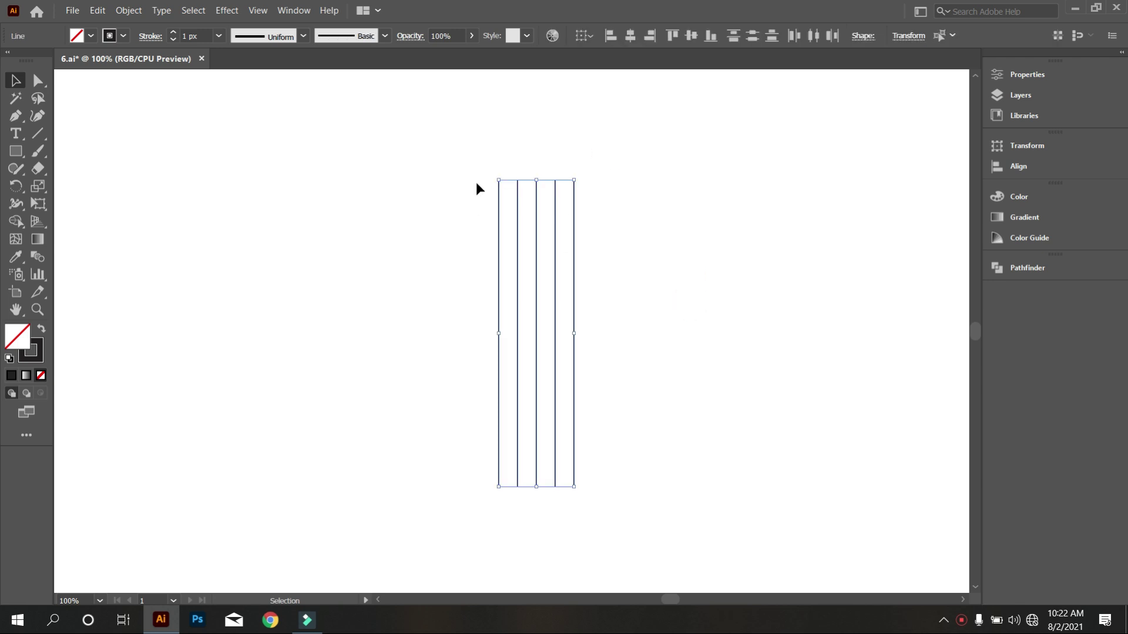
Step: Paste a copy of the lines in place and rotate it 90° into horizontal lines
click(97, 11)
click(117, 72)
click(97, 10)
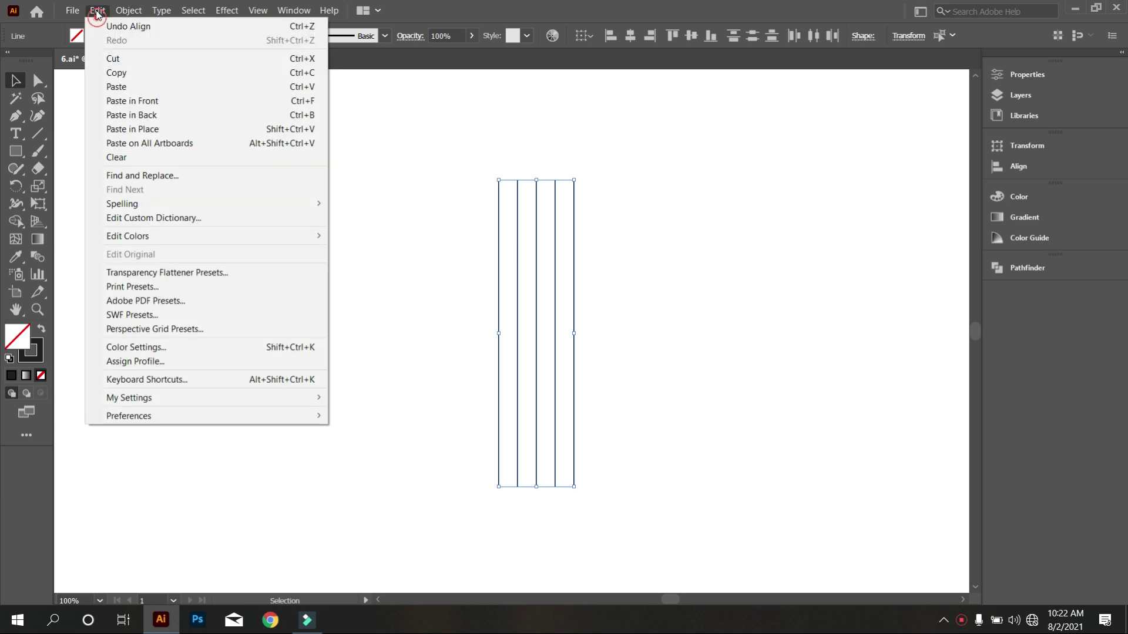
click(152, 129)
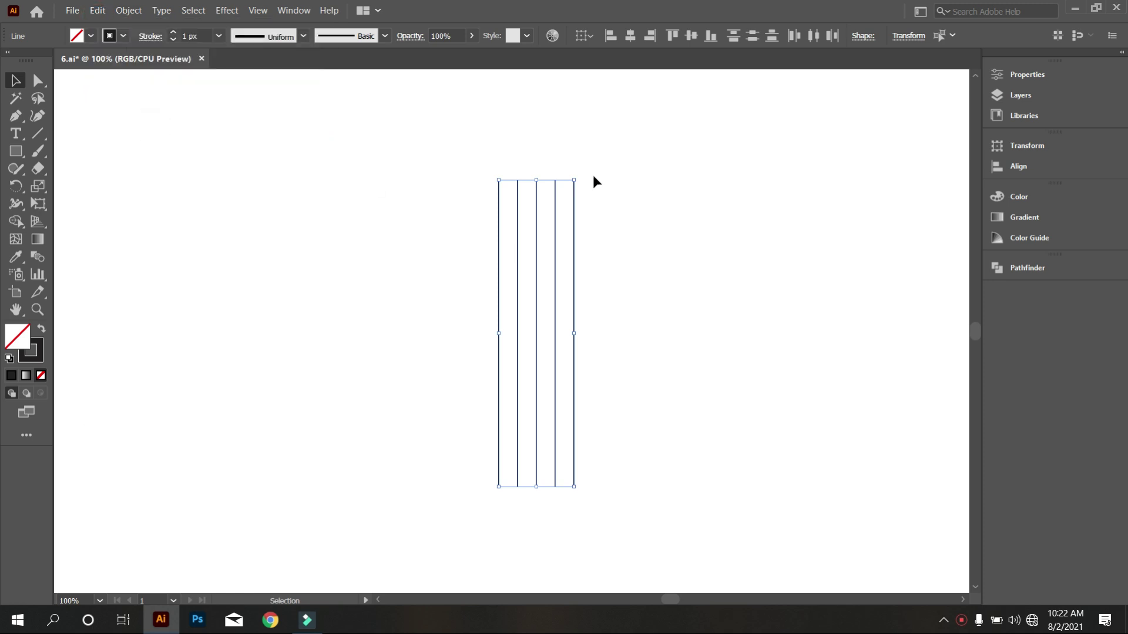
drag(577, 177, 678, 376)
click(672, 449)
scroll(631, 416, down, 1)
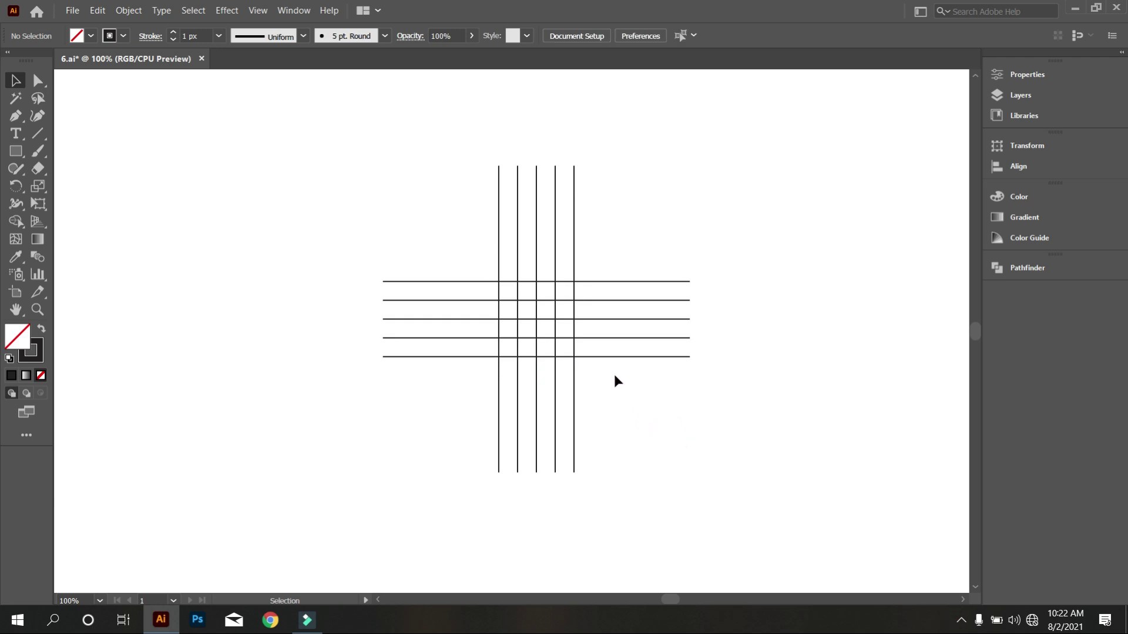
scroll(574, 347, up, 2)
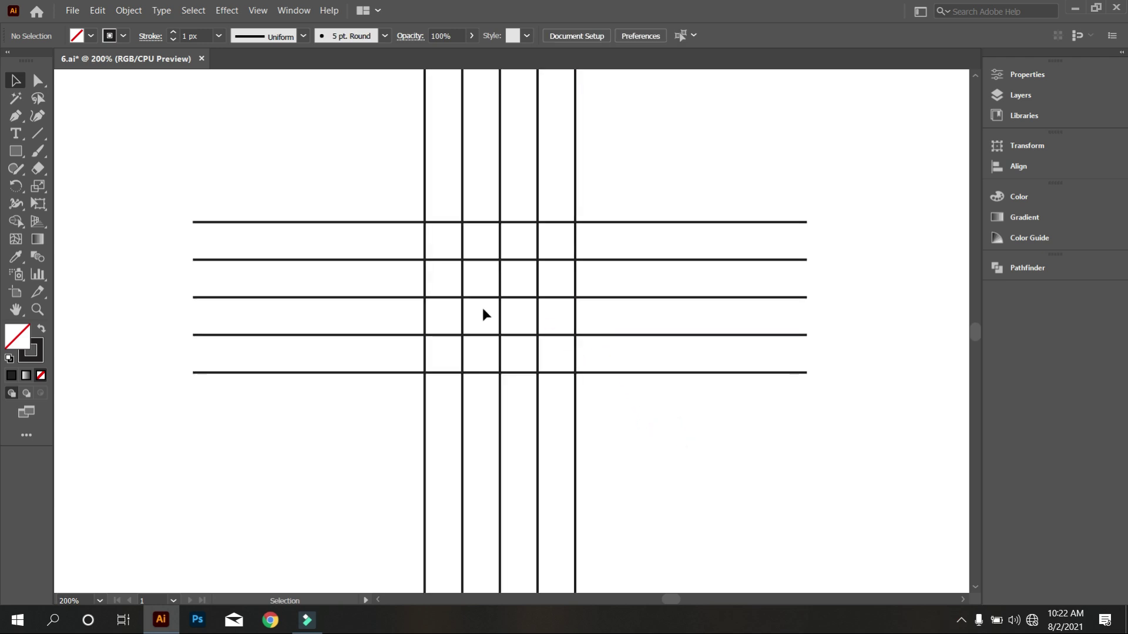
scroll(486, 315, up, 1)
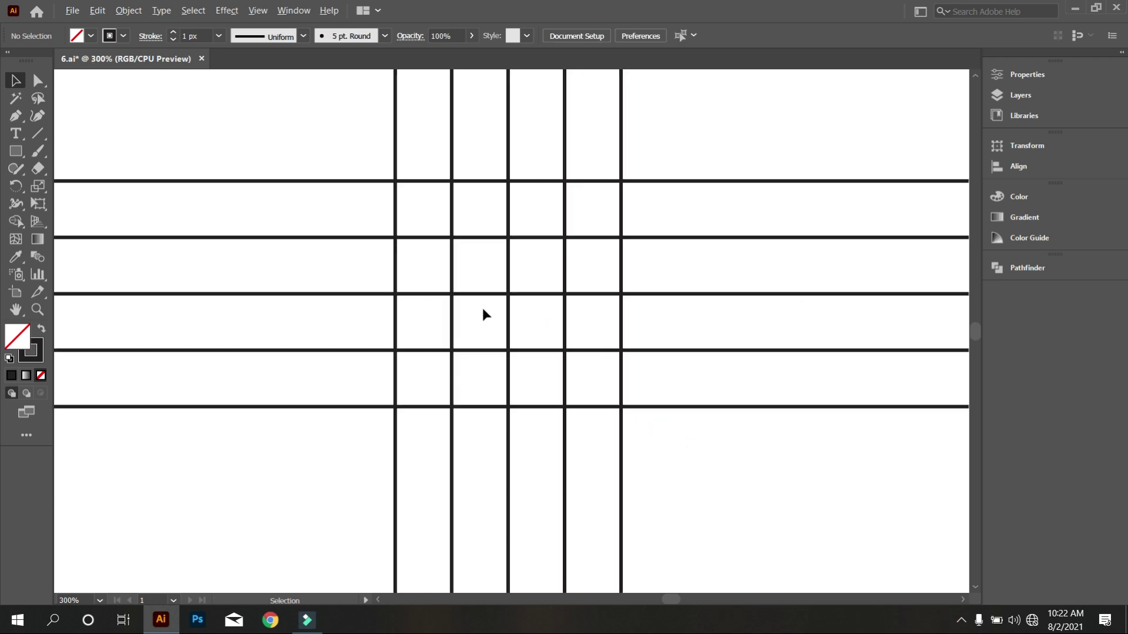
Step: Nudge the second and fourth horizontal and vertical lines toward the middle
click(485, 238)
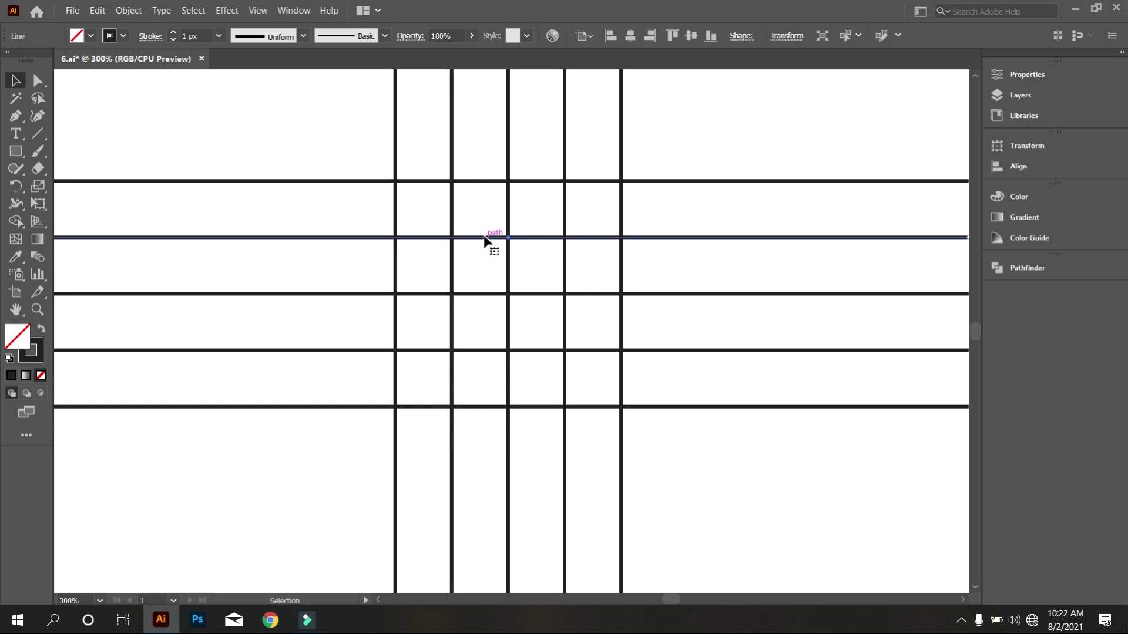
key(Down)
key(Down)
key(Down)
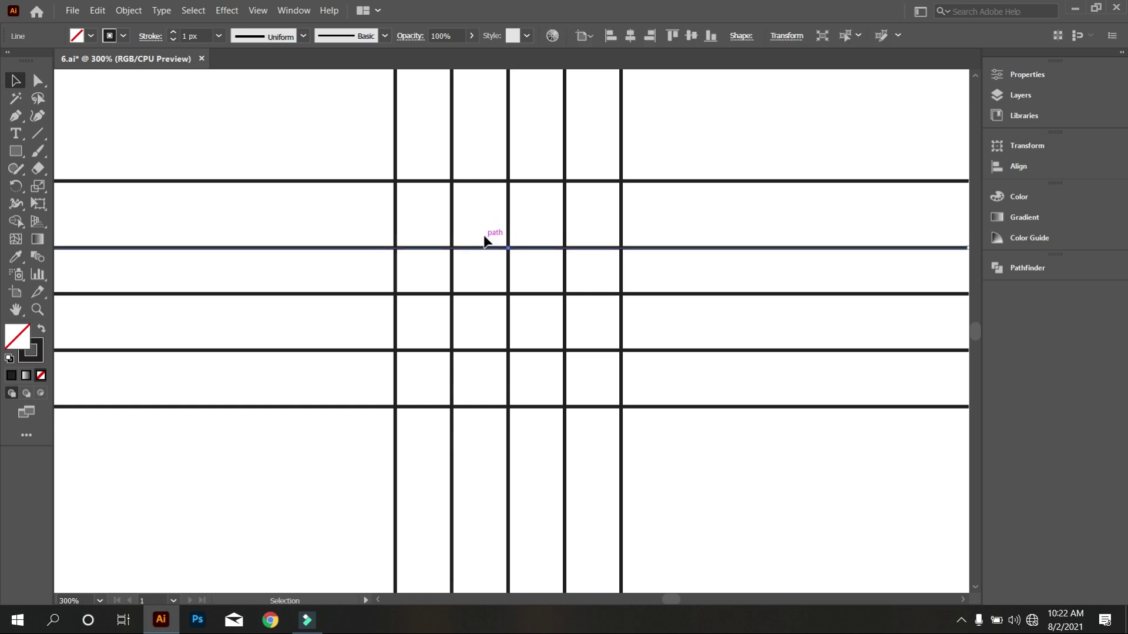
click(482, 350)
key(Up)
key(Up)
key(Up)
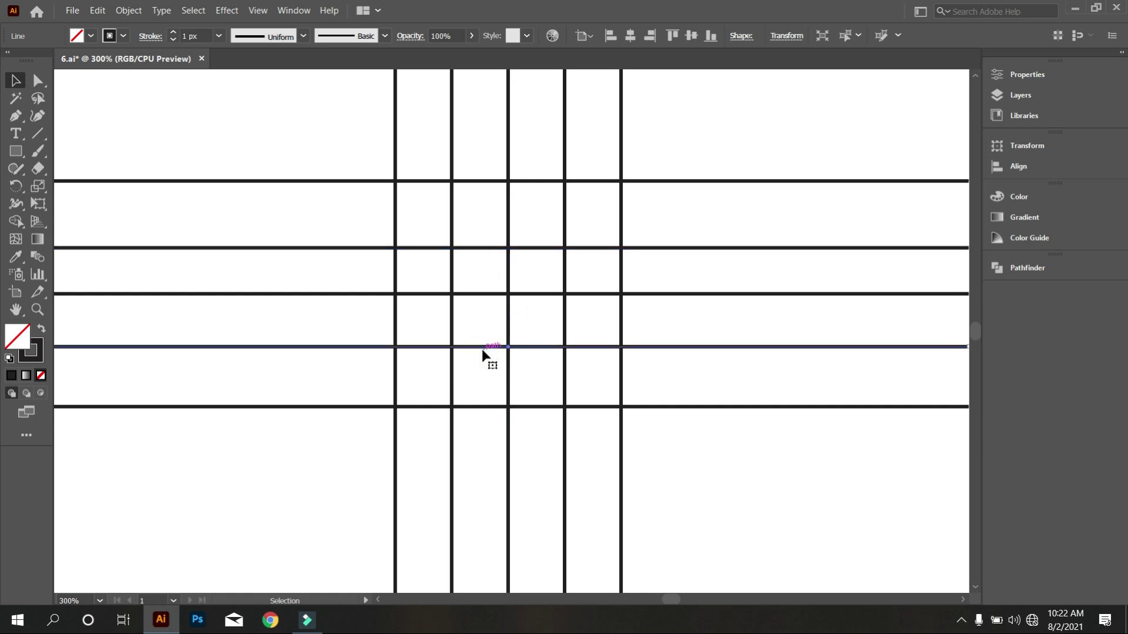
click(452, 324)
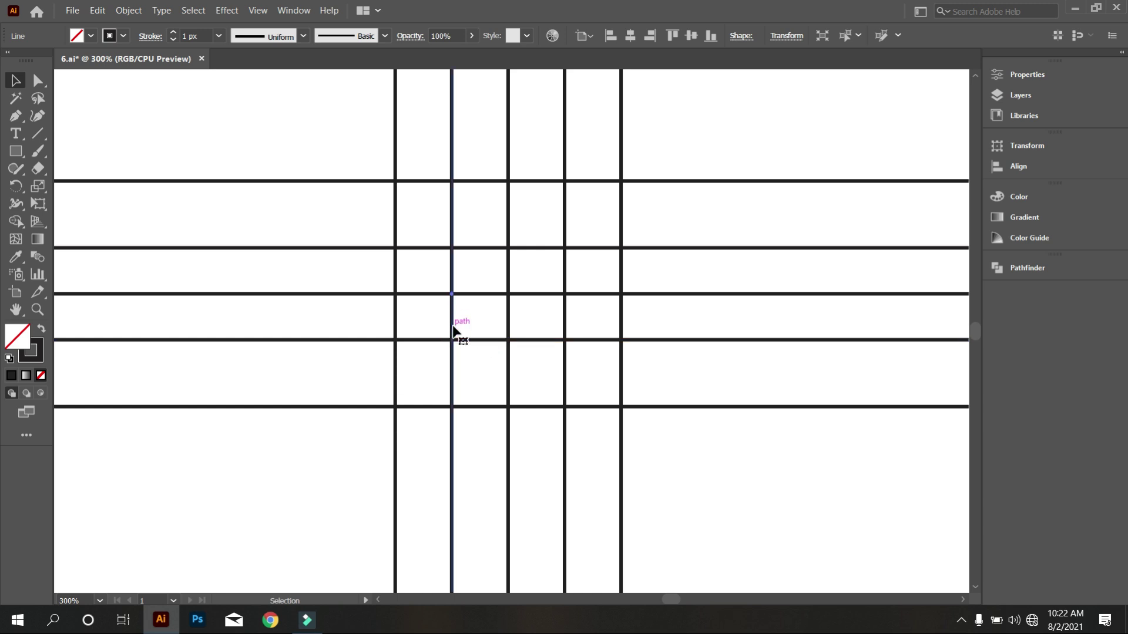
key(Right)
key(Right)
key(Right)
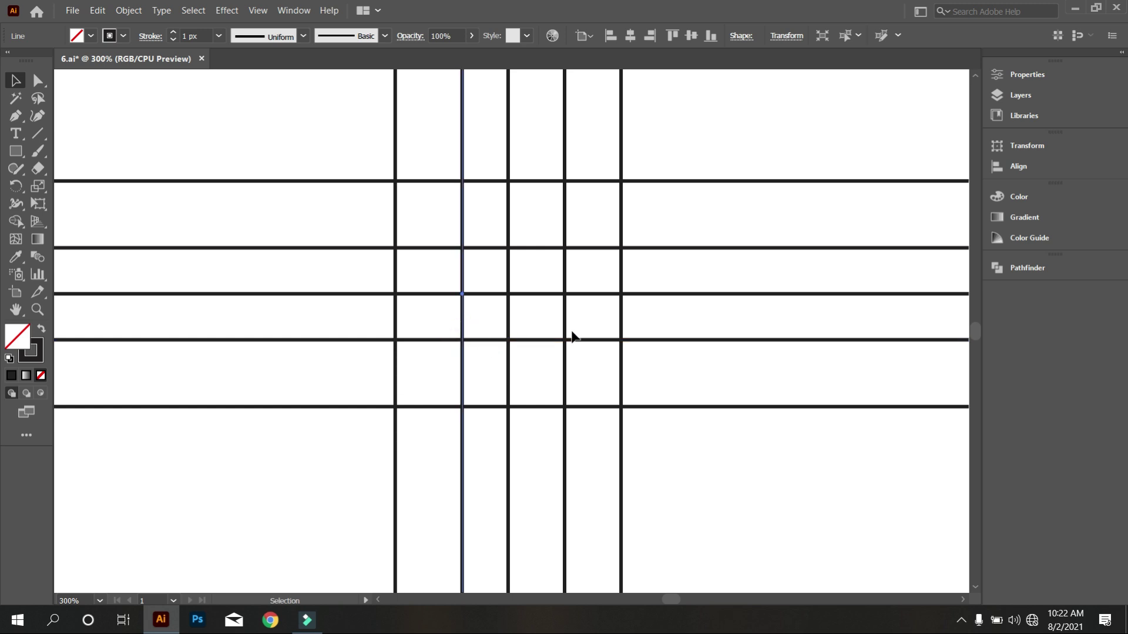
click(565, 328)
key(Left)
key(Left)
key(Left)
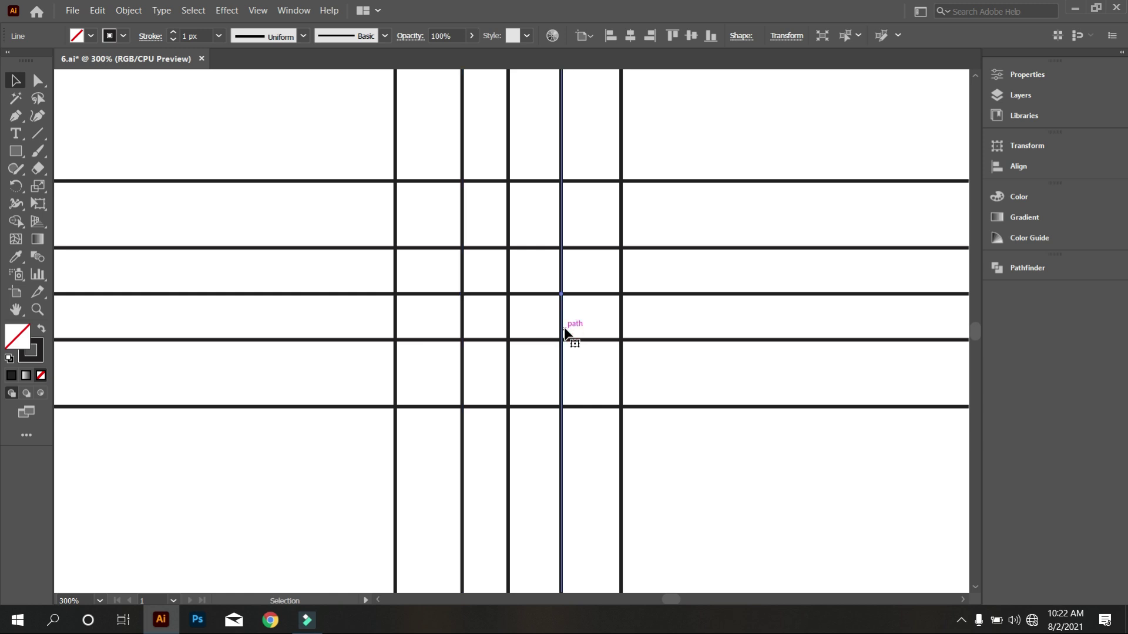
alt+scroll(564, 326, down, 3)
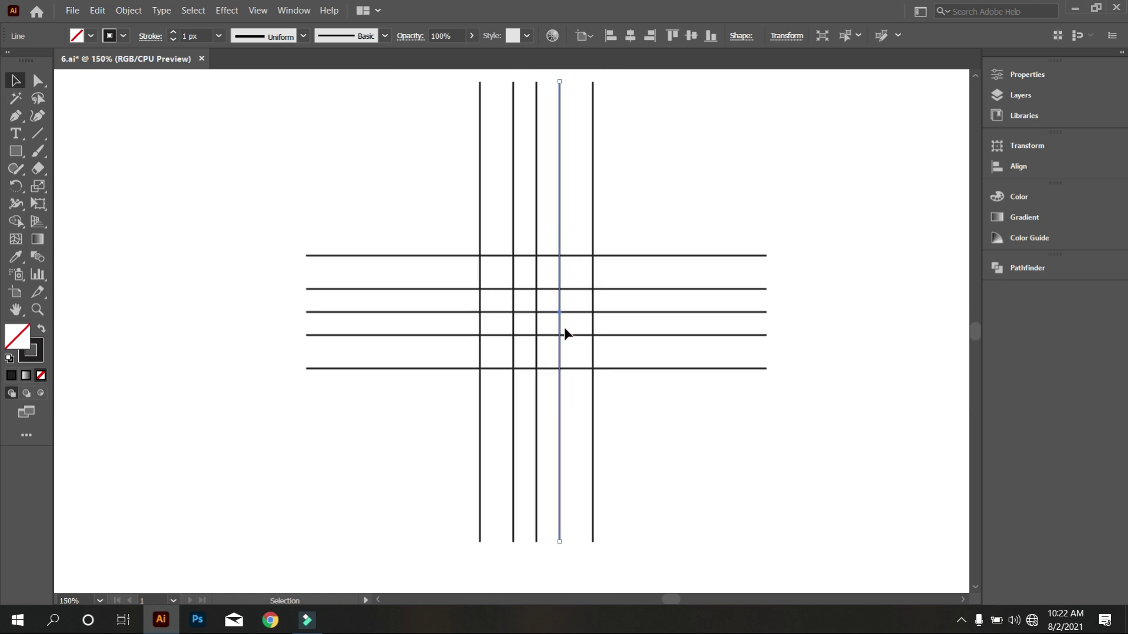
click(527, 288)
Step: Group all the grid lines and rotate the group 45° onto the diagonal
drag(425, 208, 669, 420)
right_click(761, 184)
click(811, 265)
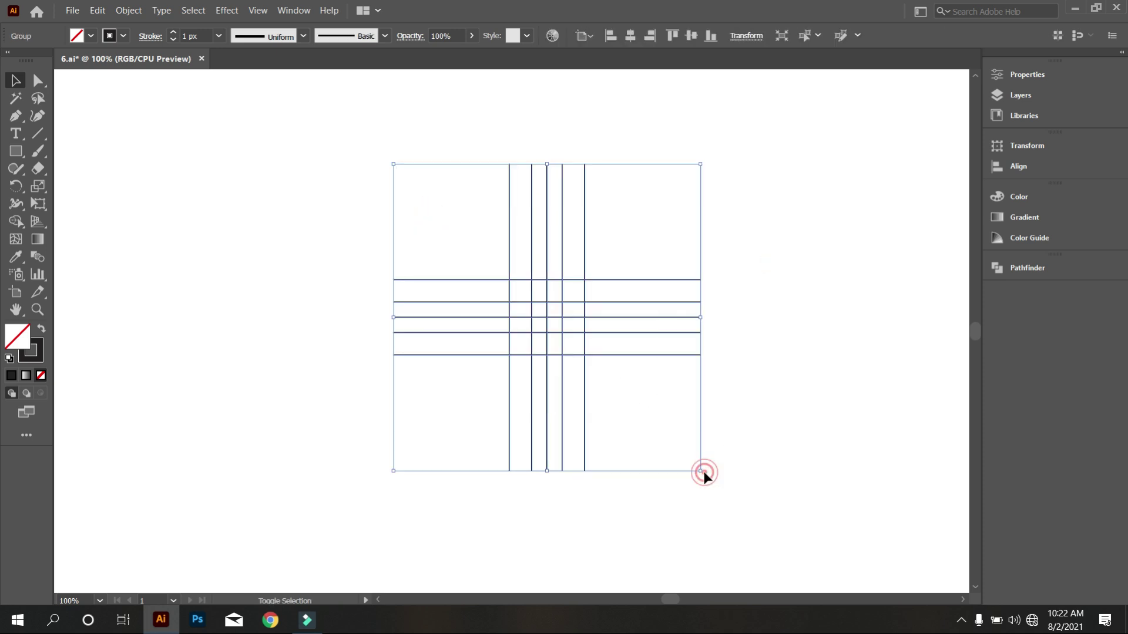
drag(703, 471, 782, 444)
click(781, 443)
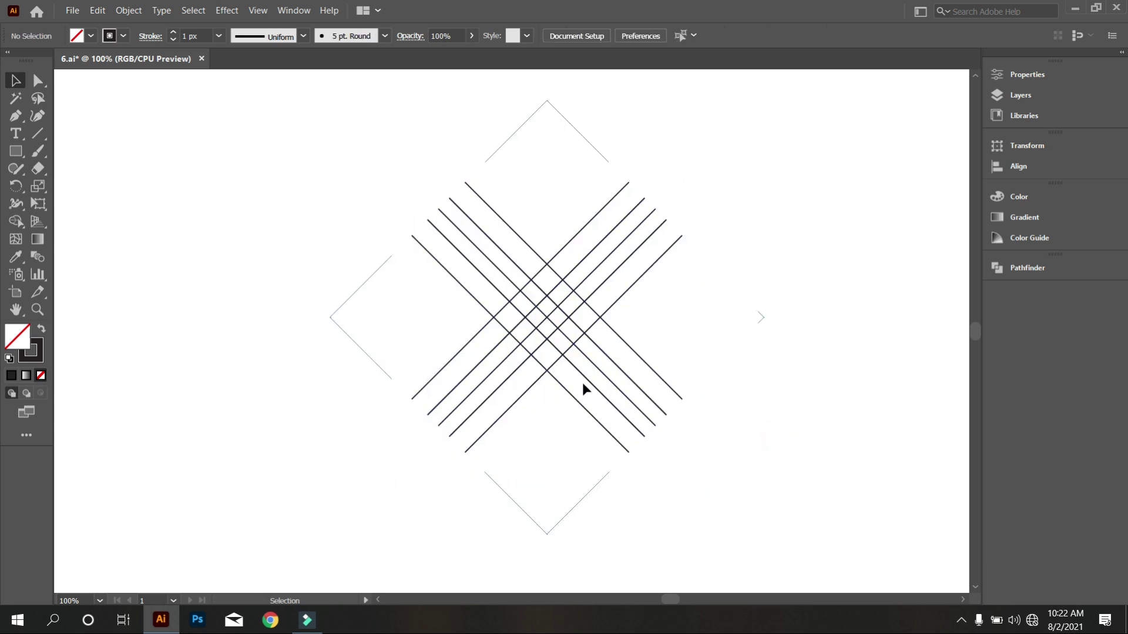
scroll(583, 383, up, 3)
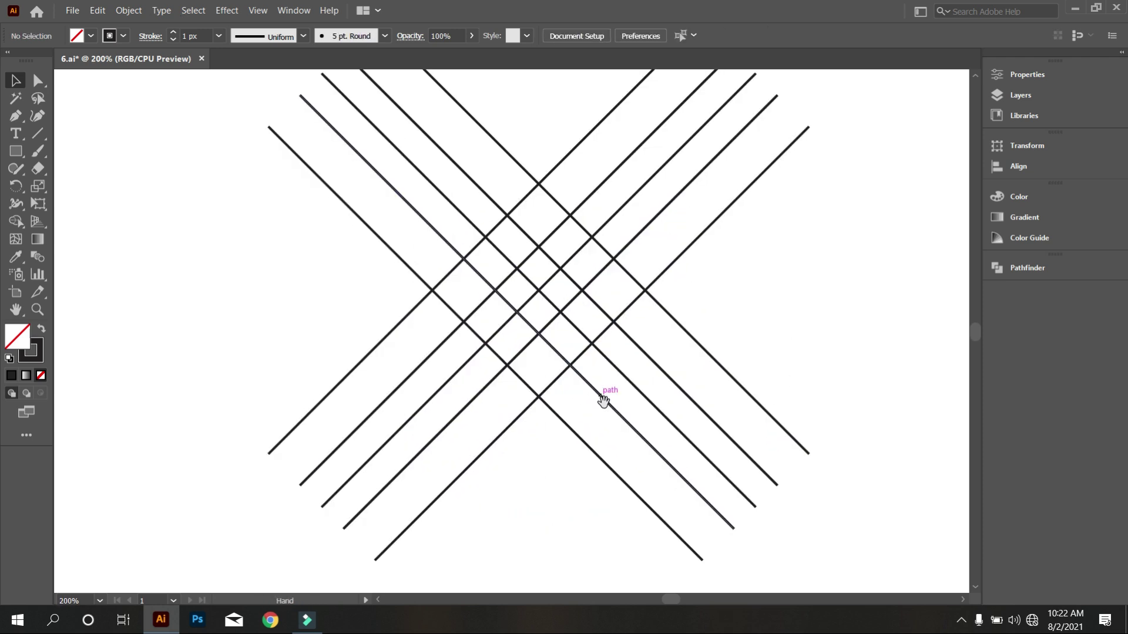
scroll(617, 420, right, 2)
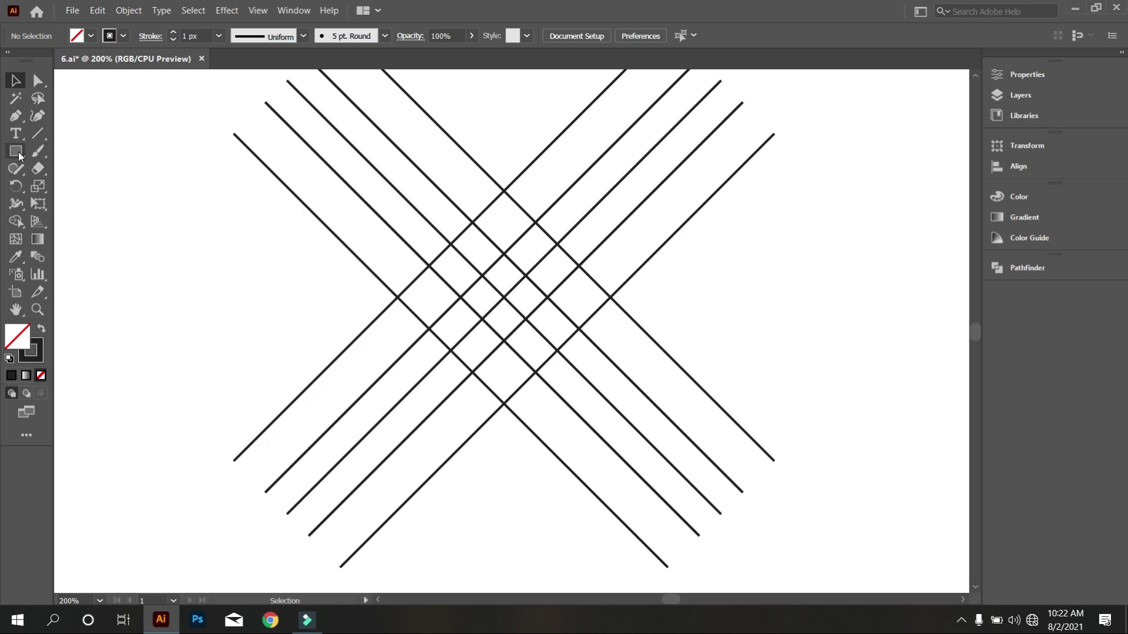
Step: Draw a hexagon beside the lines and rotate it so a corner points up
drag(20, 156, 65, 208)
mouse_move(150, 191)
mouse_down()
mouse_move(182, 266)
mouse_move(166, 267)
mouse_move(177, 259)
mouse_up()
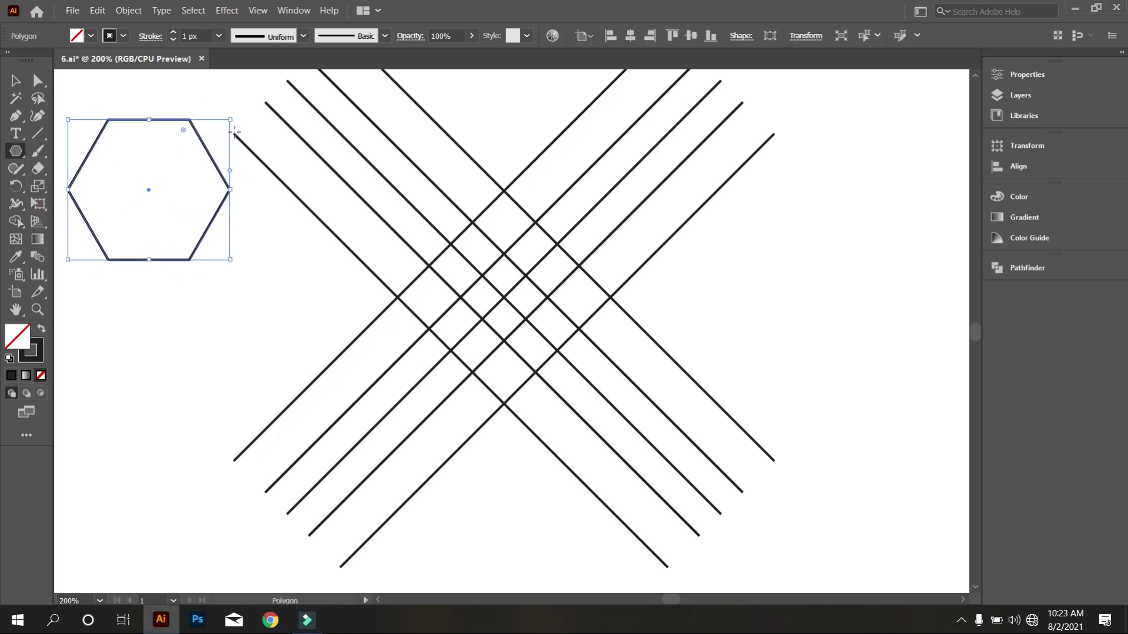
drag(238, 118, 231, 254)
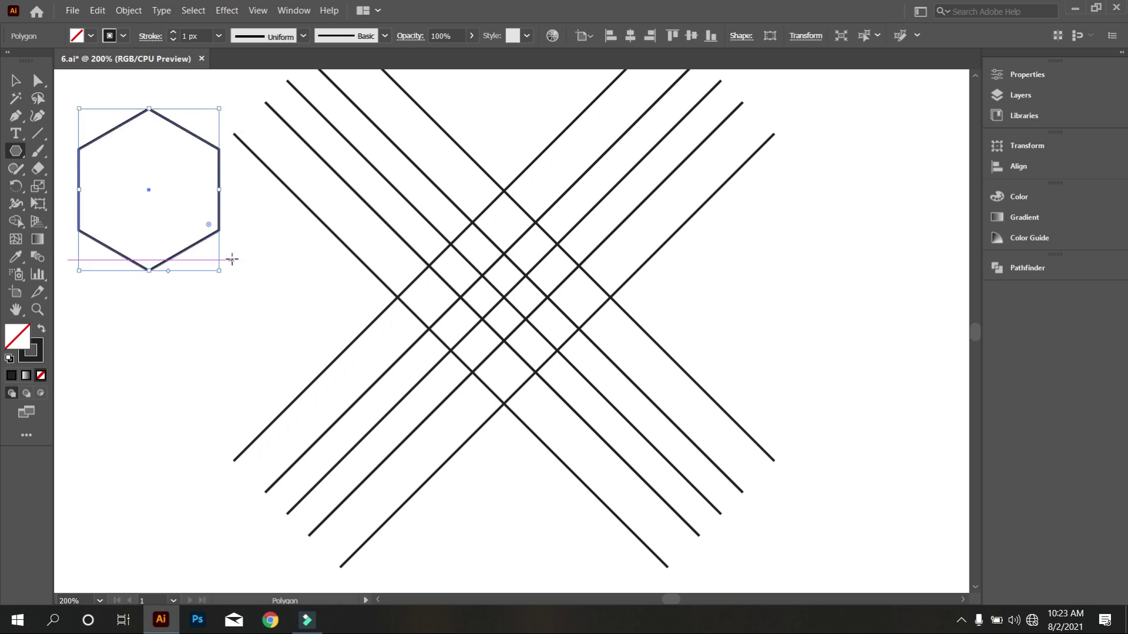
click(15, 80)
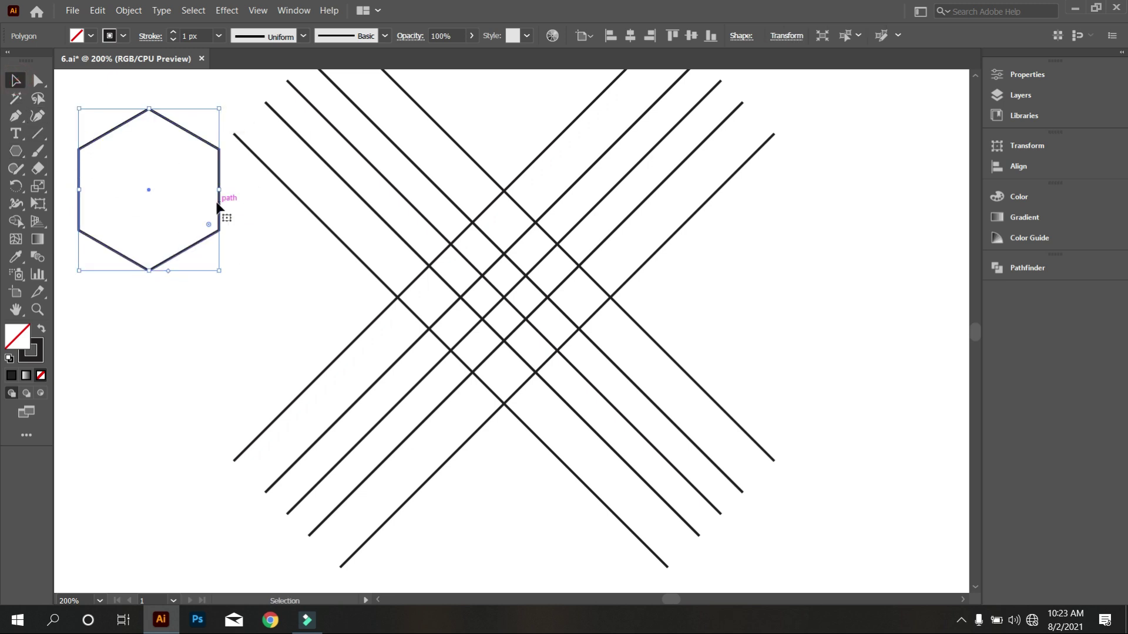
Step: Centre the hexagon over the lattice and stretch its bottom down to the lower crossing
drag(226, 202, 571, 283)
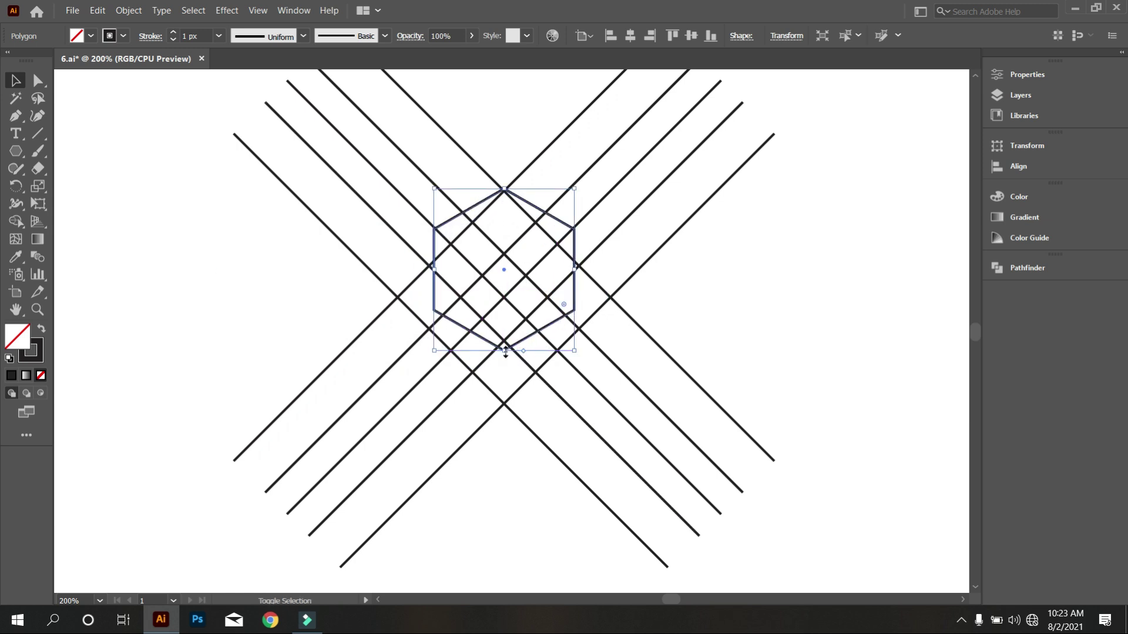
drag(247, 308, 676, 141)
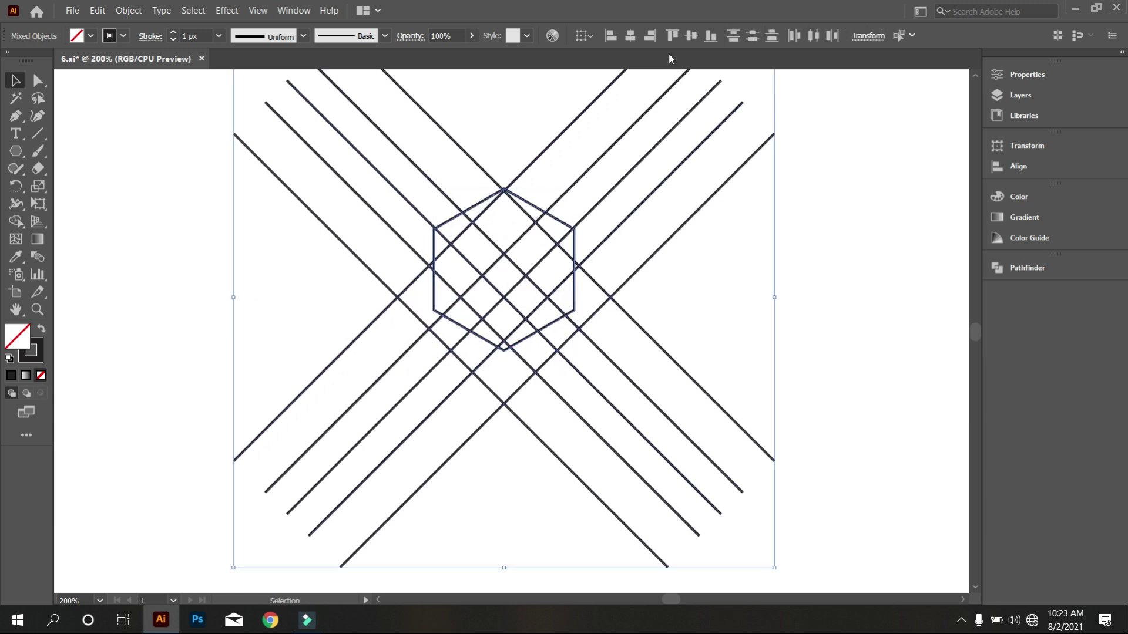
click(520, 336)
click(521, 340)
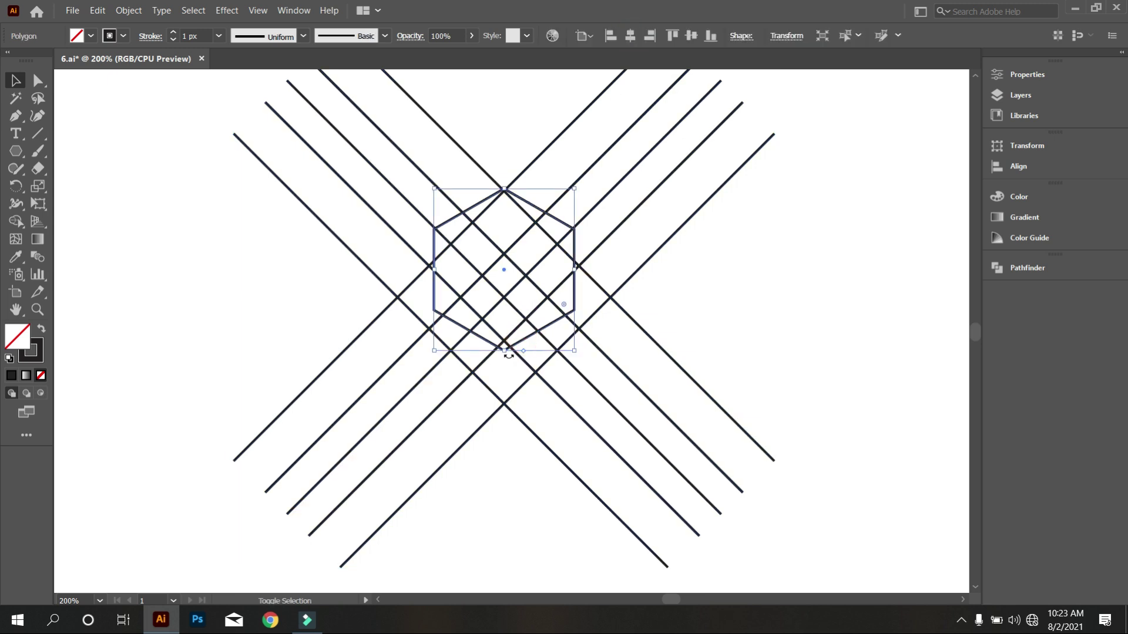
drag(507, 353, 531, 406)
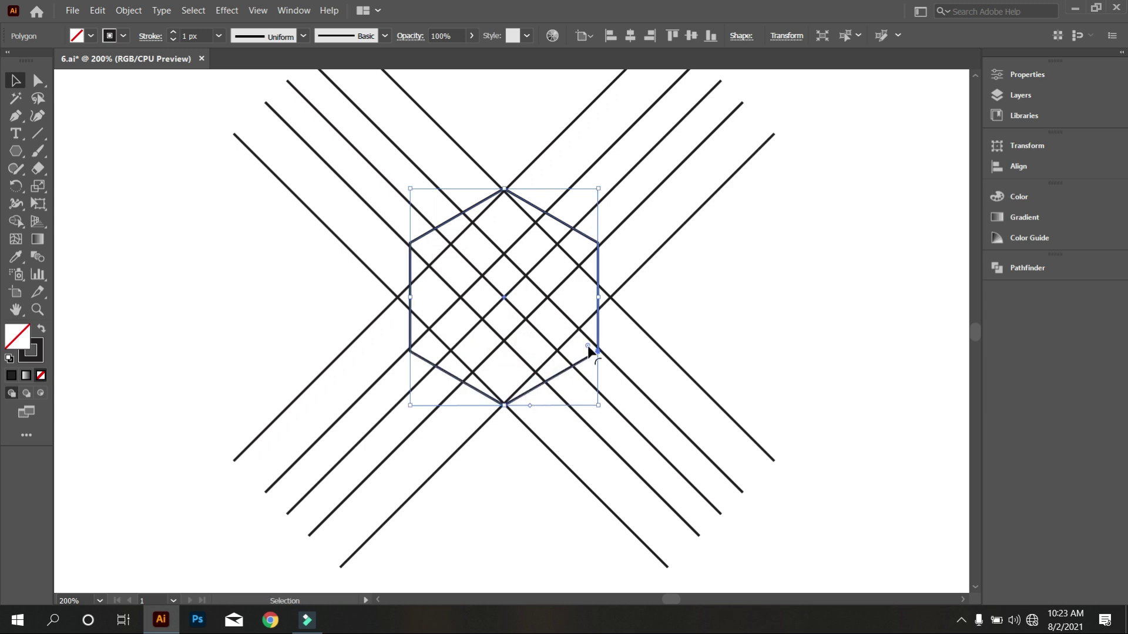
Step: Round the hexagon's corners to about 22.59 px and stretch it to roughly 86 × 99 px
drag(587, 345, 555, 321)
scroll(506, 255, up, 2)
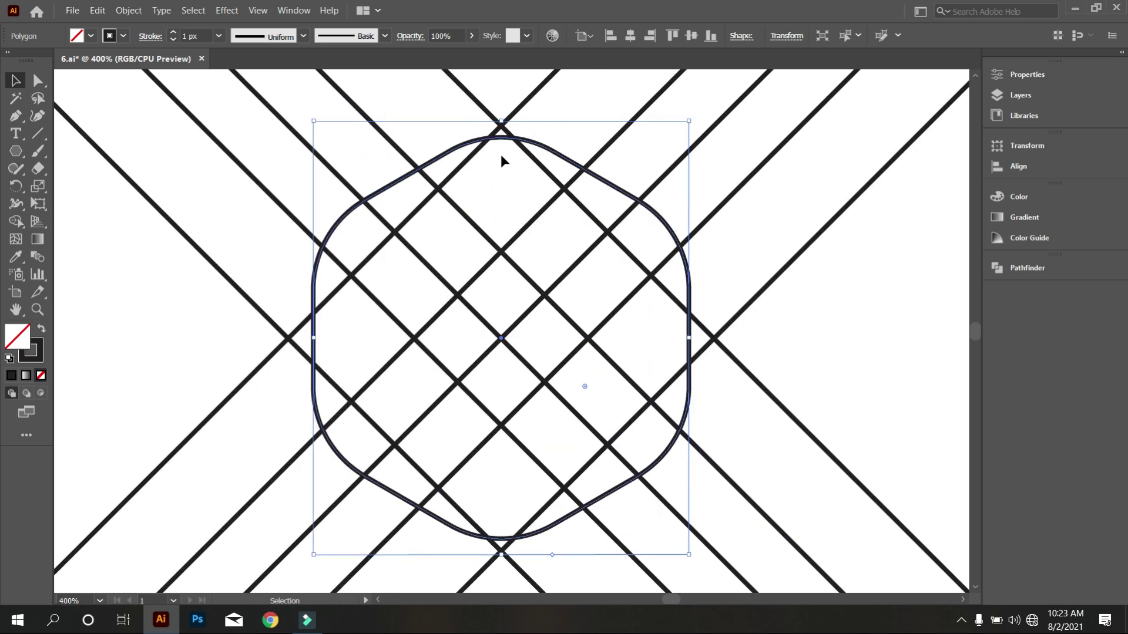
drag(502, 122, 512, 113)
scroll(491, 345, down, 3)
scroll(509, 467, up, 2)
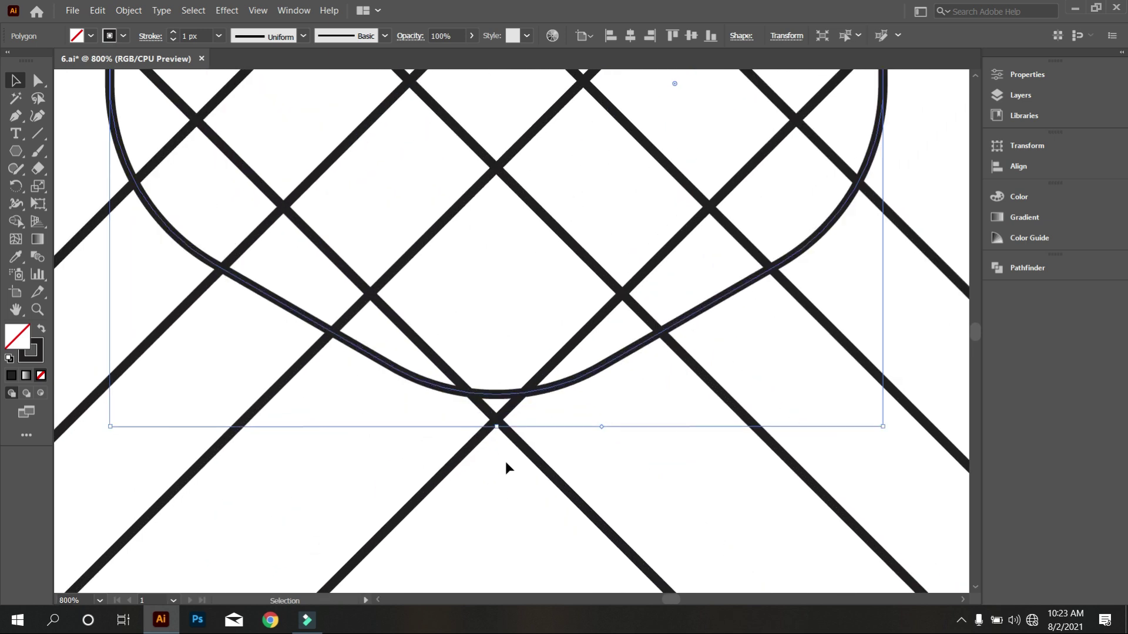
drag(497, 427, 516, 450)
scroll(517, 449, up, 4)
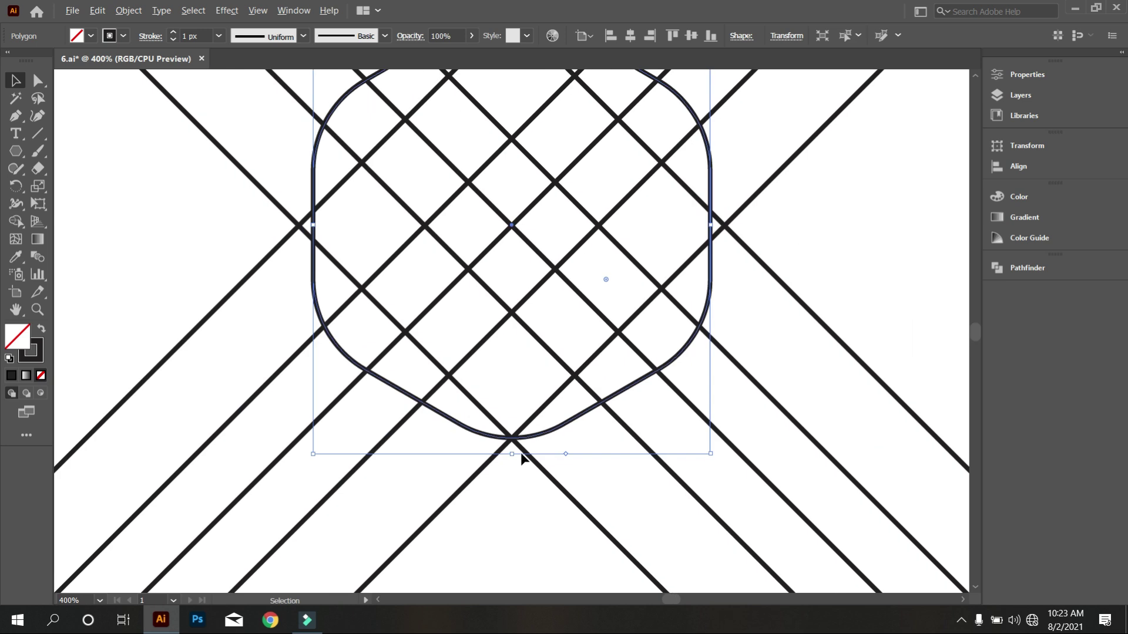
scroll(541, 426, down, 2)
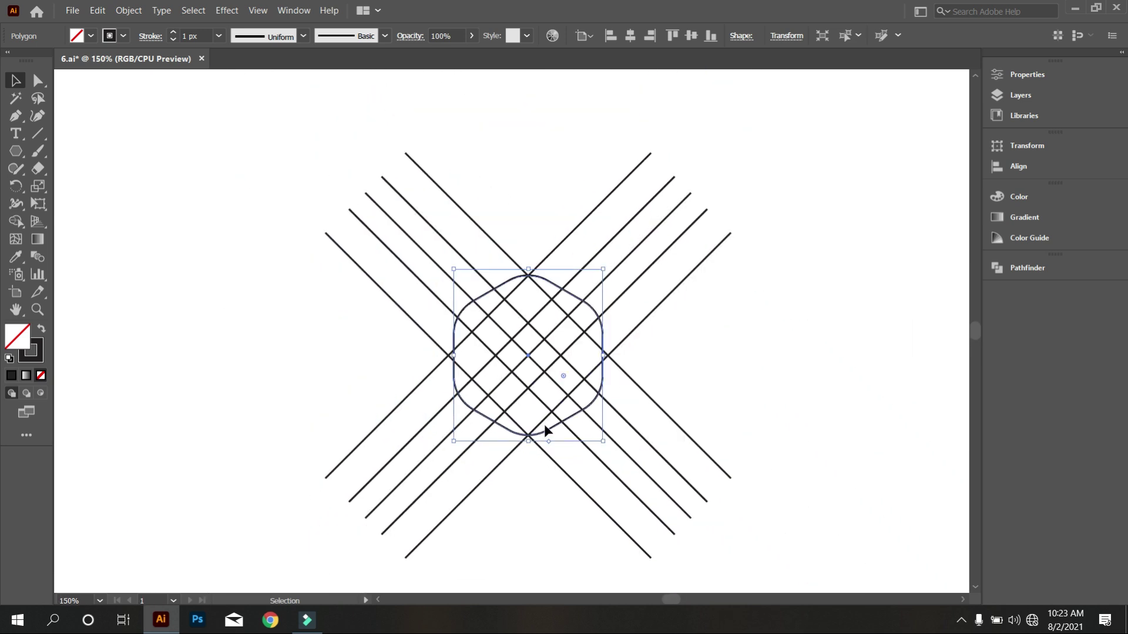
click(669, 360)
Step: Select all lines and the hexagon, then use the Shape Builder with a black fill
drag(206, 166, 720, 534)
scroll(687, 468, down, 2)
scroll(572, 418, up, 1)
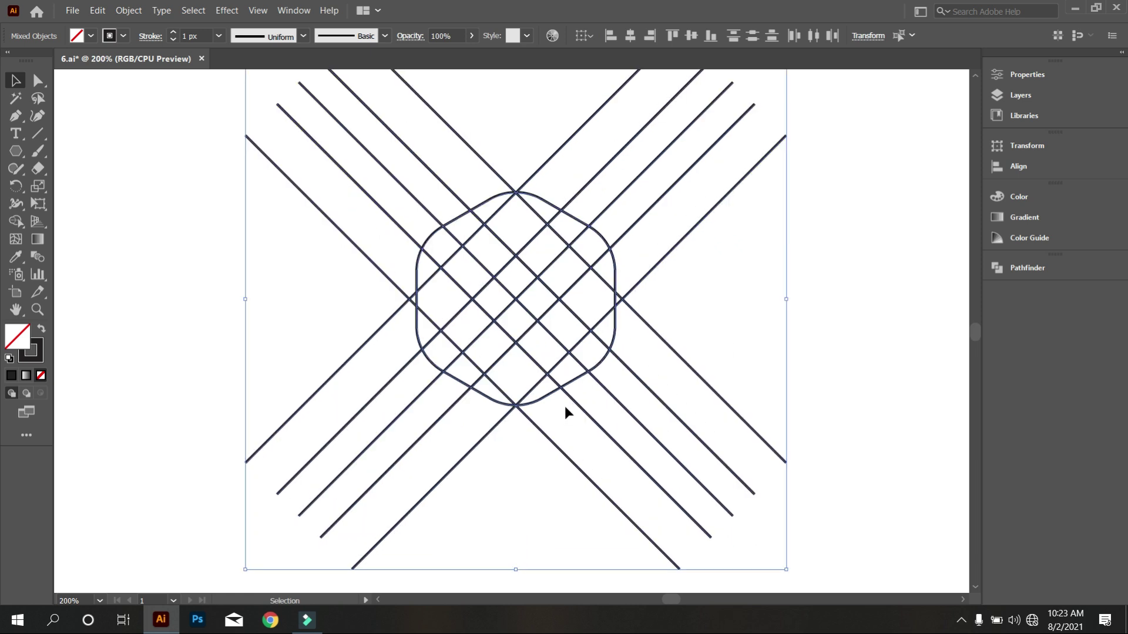
click(15, 221)
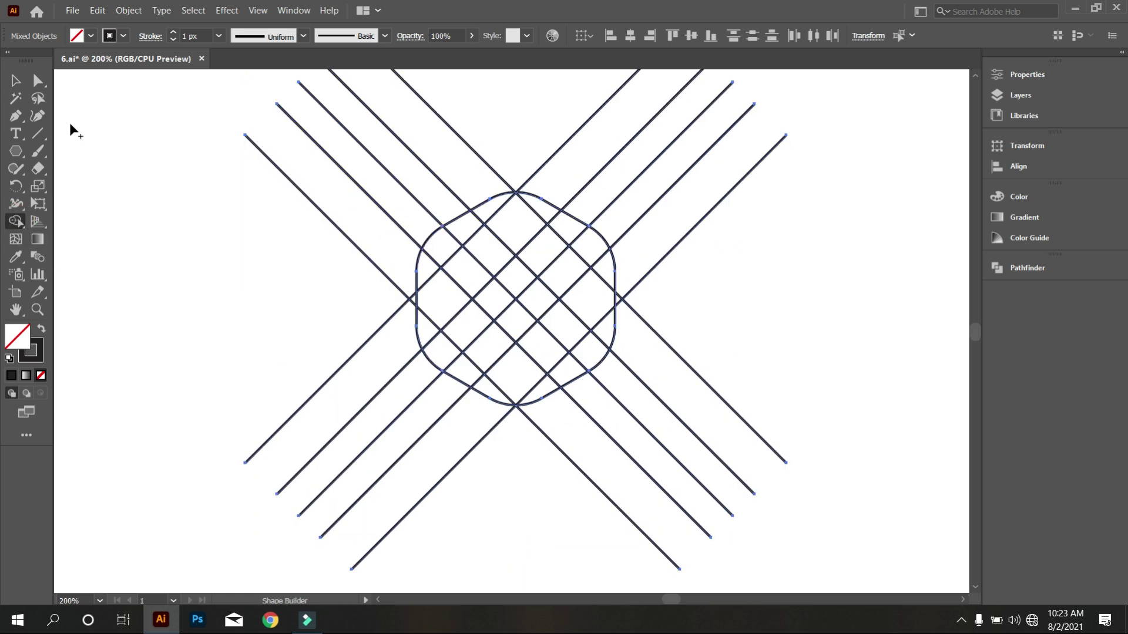
click(91, 36)
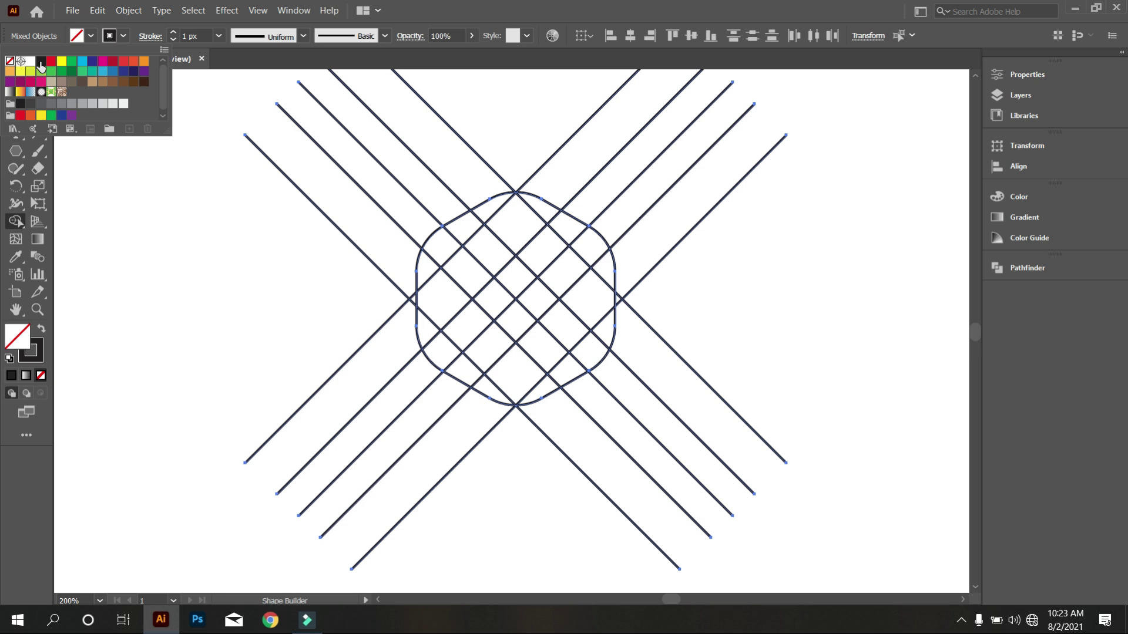
click(41, 62)
click(201, 241)
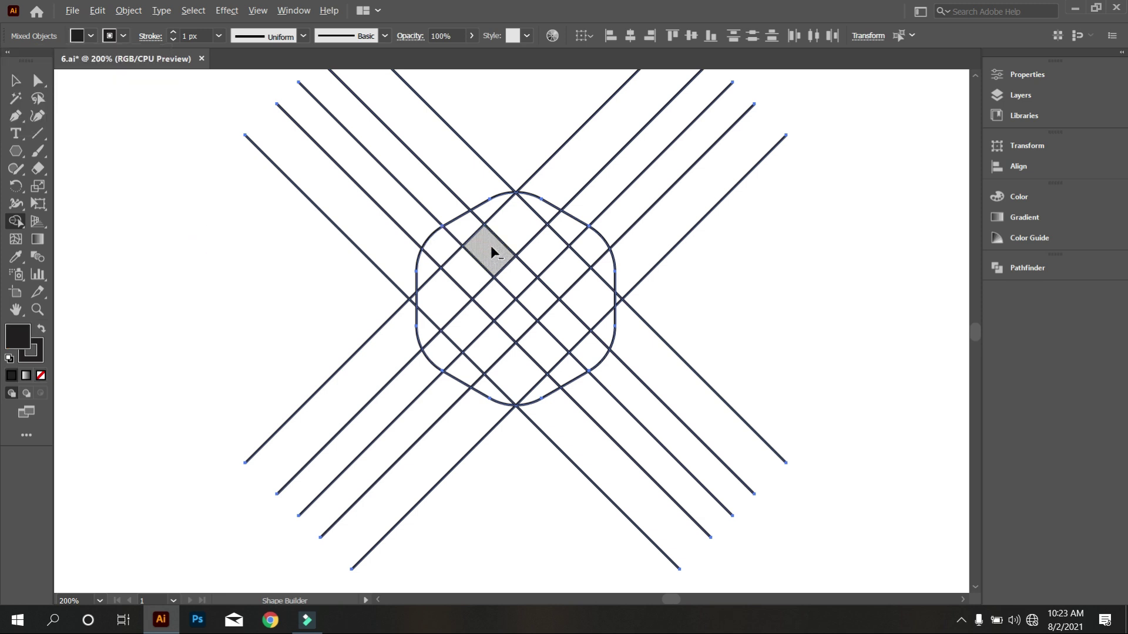
scroll(491, 246, up, 1)
Step: Merge the lattice cells into solid black upper, lower and left bands
drag(501, 185, 390, 286)
mouse_move(500, 193)
mouse_down()
mouse_move(598, 288)
mouse_move(598, 211)
mouse_move(655, 273)
mouse_move(660, 287)
mouse_move(578, 390)
mouse_up()
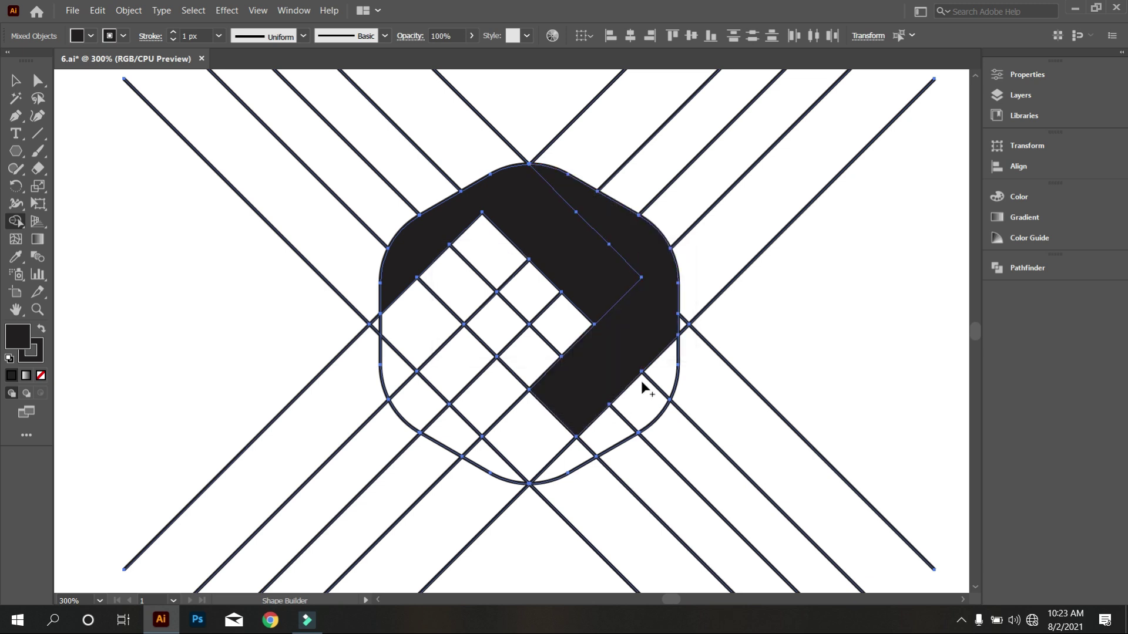
mouse_move(671, 374)
mouse_down()
mouse_move(572, 452)
mouse_move(463, 361)
mouse_move(460, 375)
mouse_up()
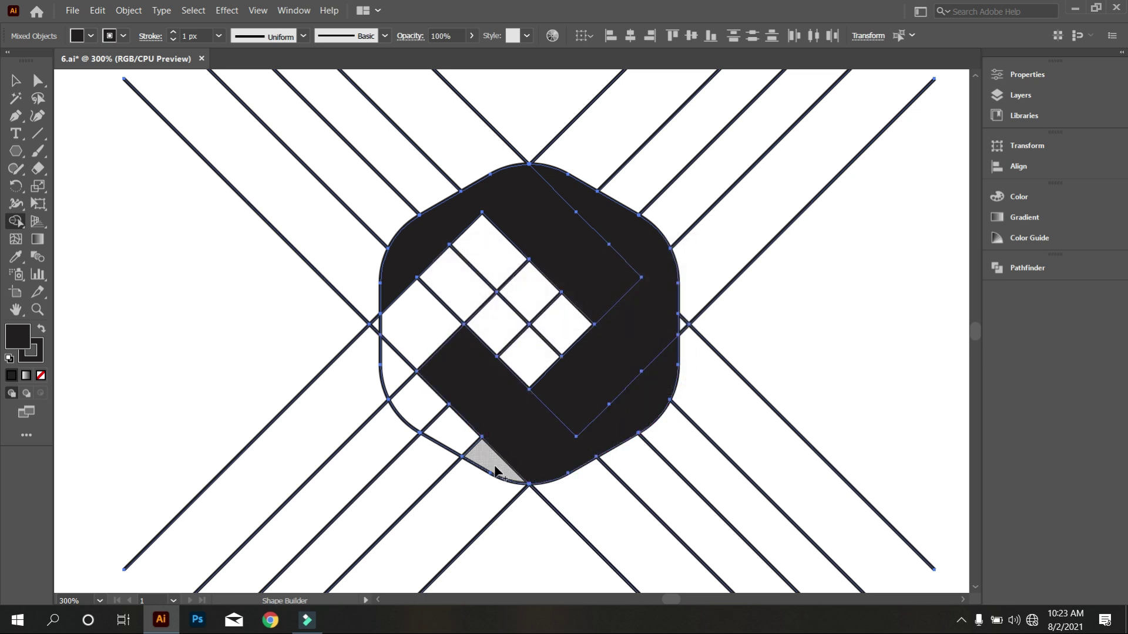
mouse_move(496, 470)
mouse_down()
mouse_move(405, 366)
mouse_move(485, 276)
mouse_move(521, 349)
mouse_up()
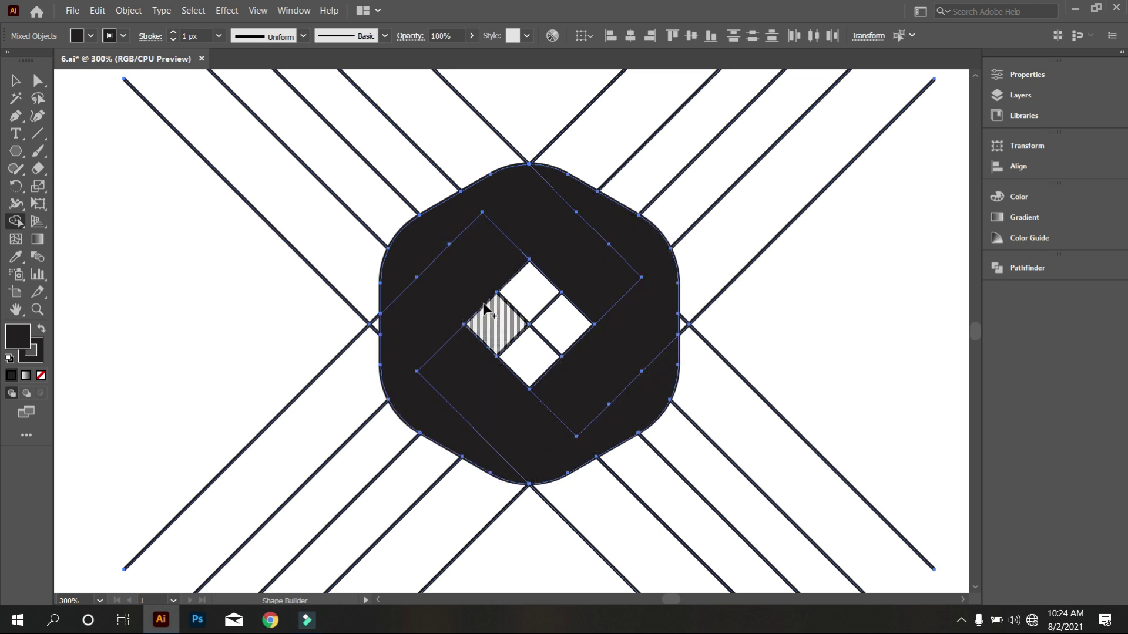
scroll(529, 273, up, 1)
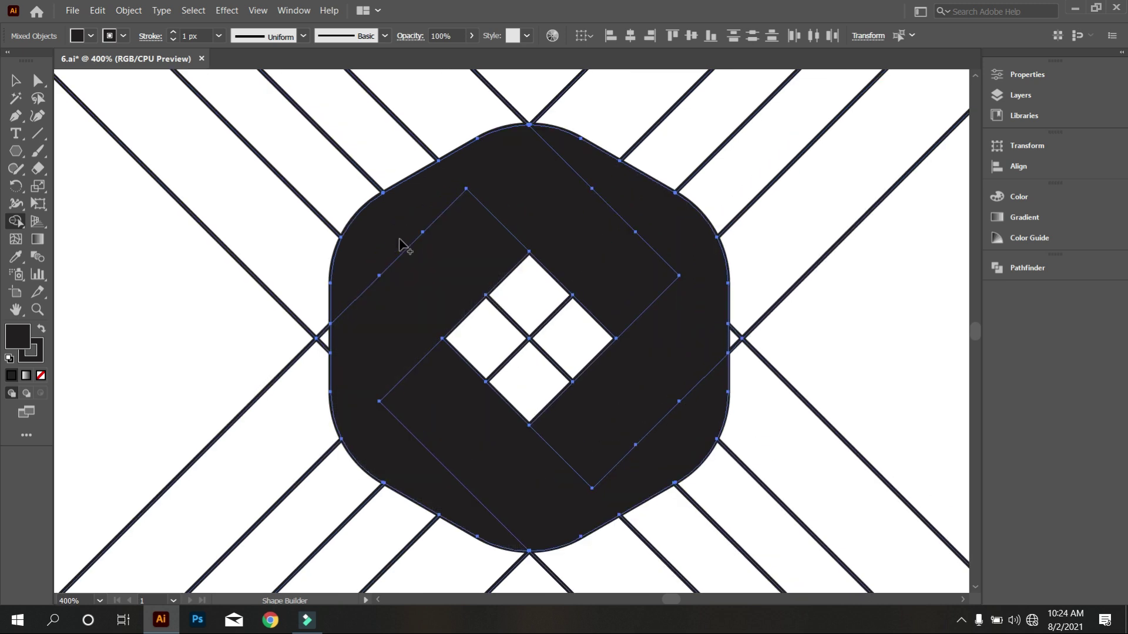
scroll(353, 294, up, 1)
scroll(370, 295, down, 1)
scroll(676, 270, down, 1)
scroll(675, 341, down, 1)
scroll(523, 479, up, 1)
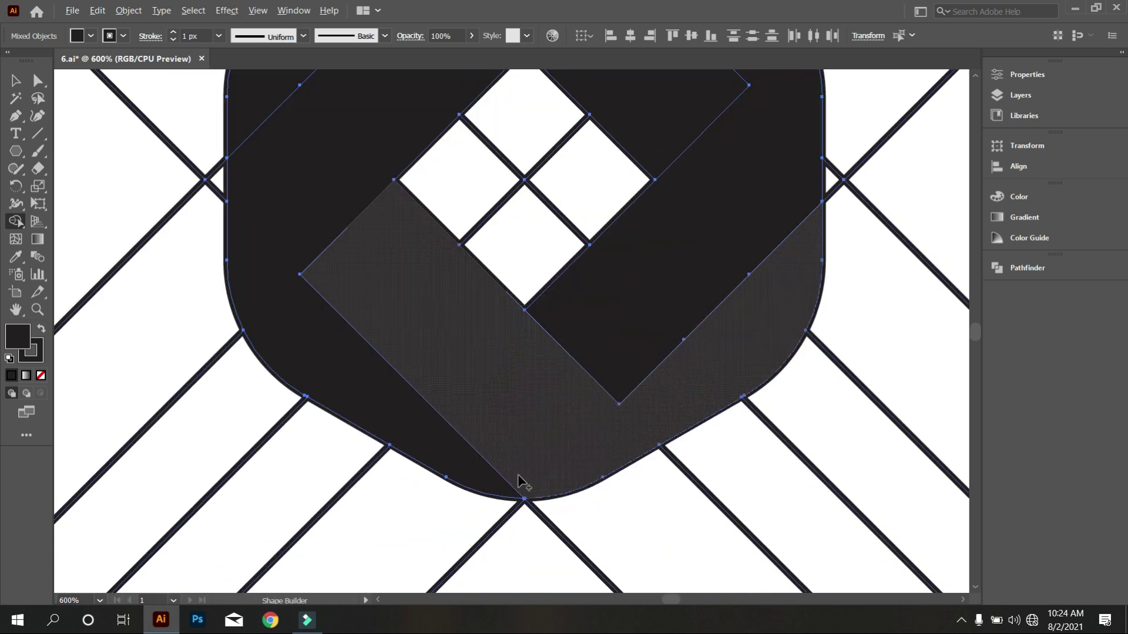
scroll(519, 481, down, 1)
scroll(588, 435, down, 2)
scroll(611, 416, down, 1)
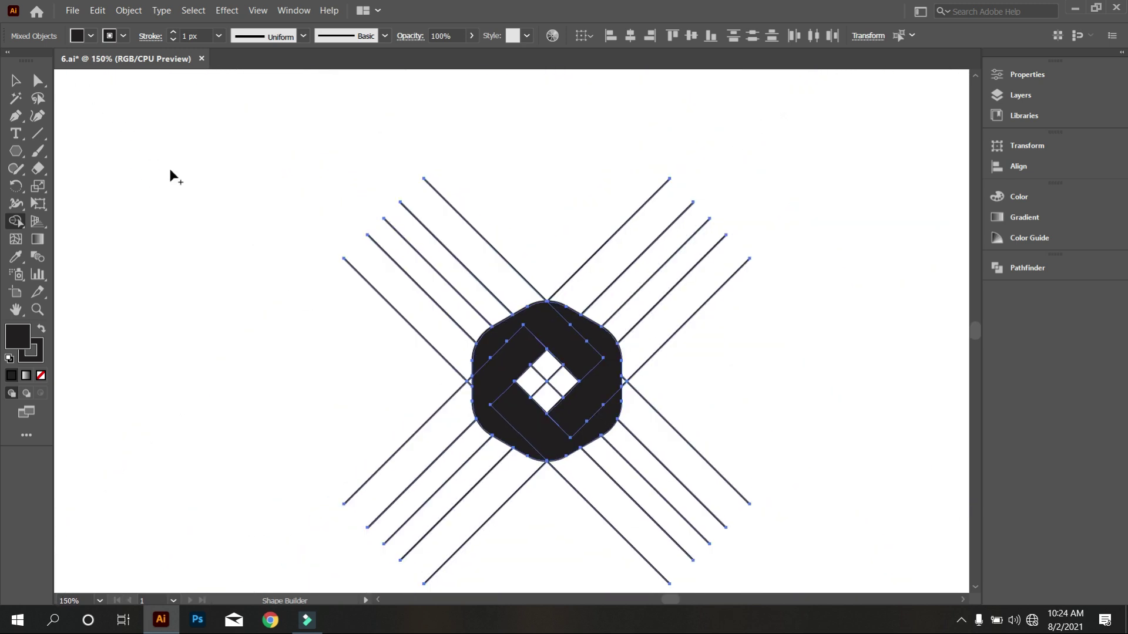
Step: Select the lower-left, upper and right bands together
click(16, 80)
click(105, 159)
scroll(216, 206, down, 2)
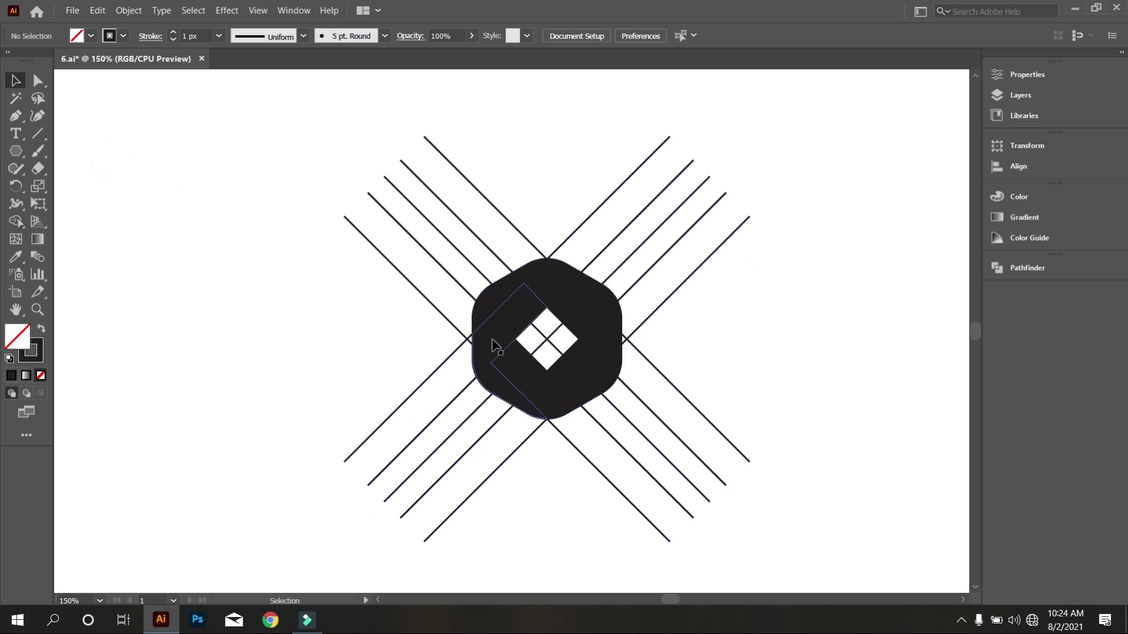
click(485, 361)
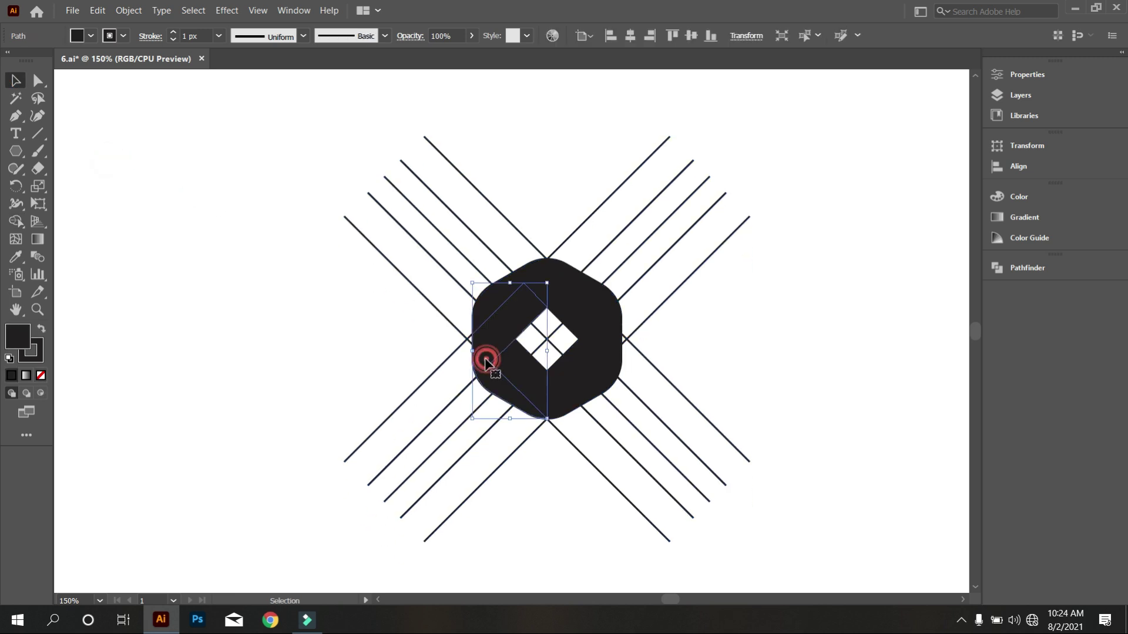
shift+click(533, 271)
shift+click(613, 311)
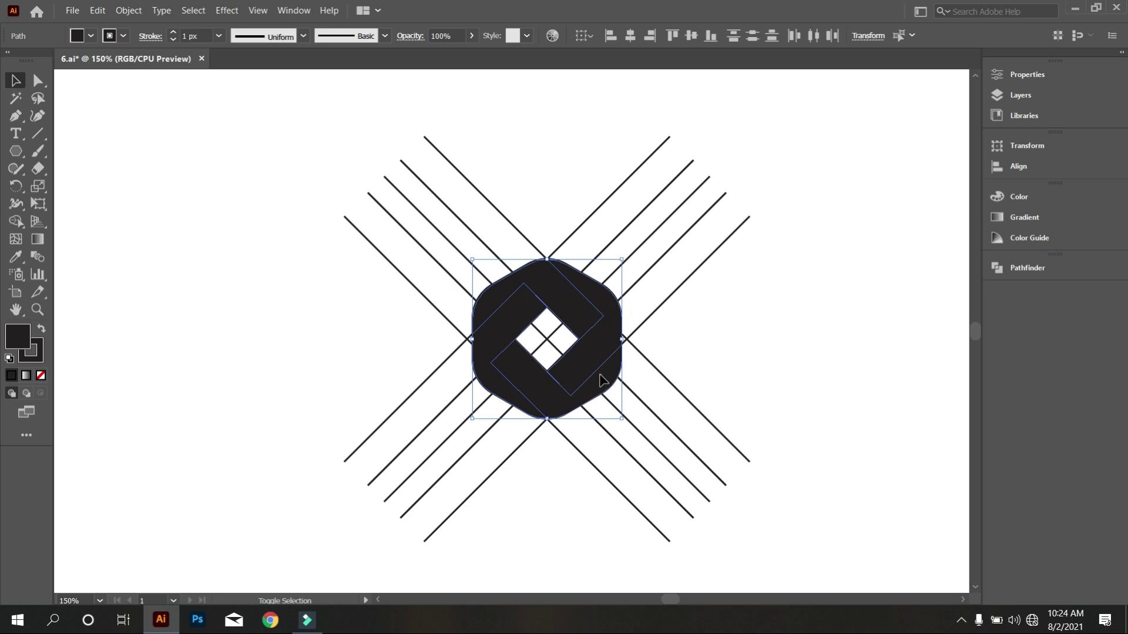
Step: Move the black logo aside and delete the leftover guide lines
drag(599, 359, 212, 297)
click(382, 372)
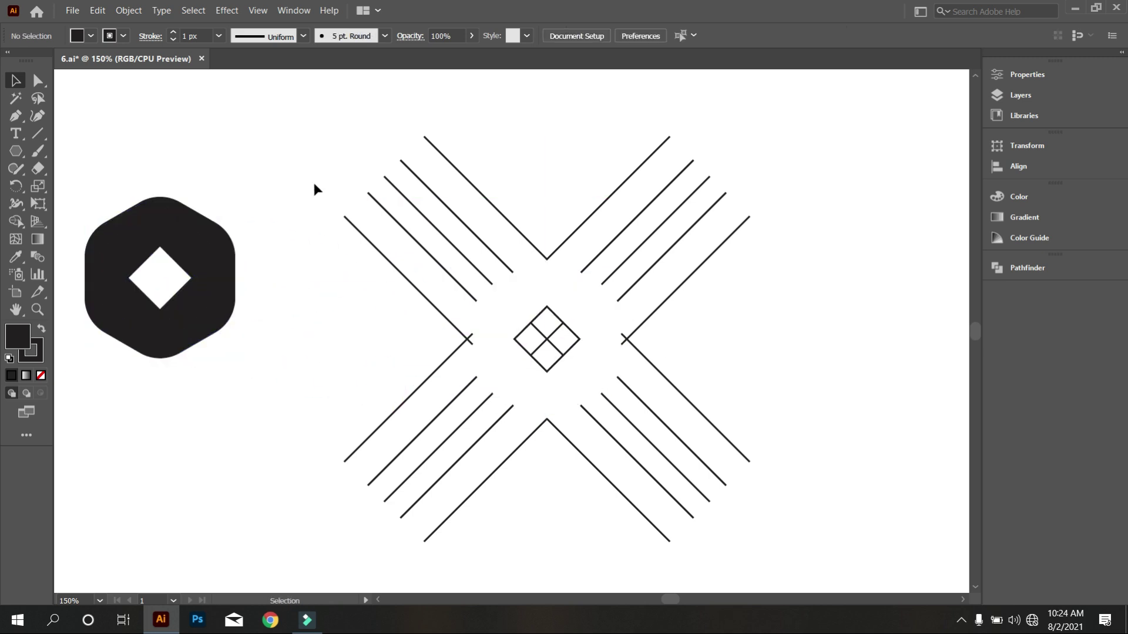
drag(315, 184, 767, 463)
key(Delete)
Step: Move the logo back to the artboard centre and set its stroke to None
drag(426, 385, 146, 170)
drag(213, 266, 532, 274)
scroll(525, 318, up, 1)
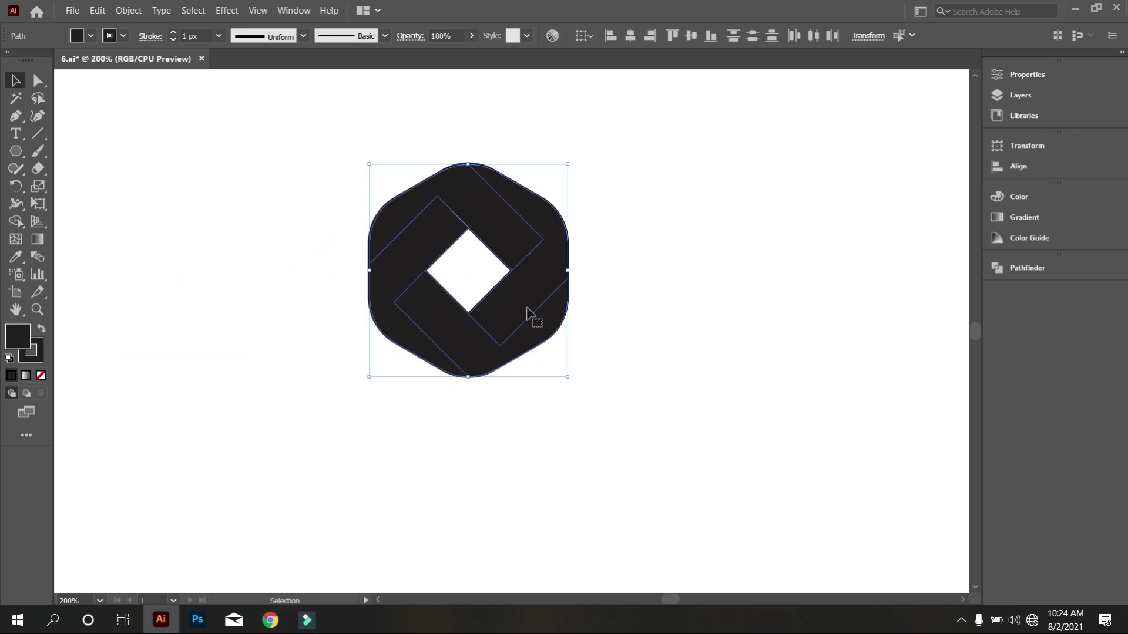
scroll(527, 310, up, 1)
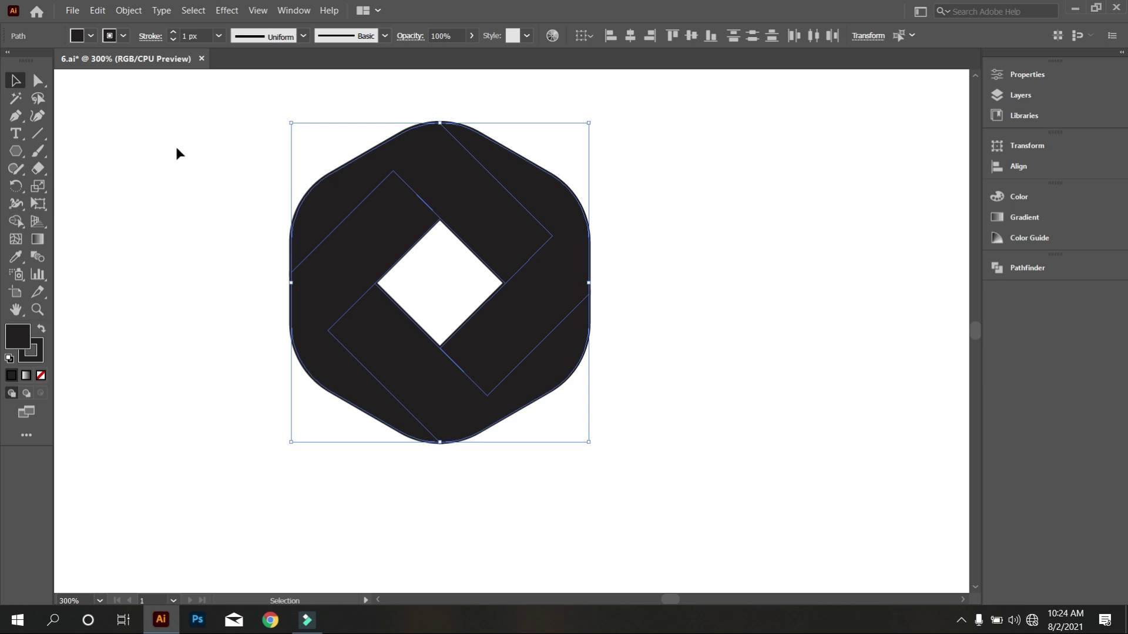
click(123, 36)
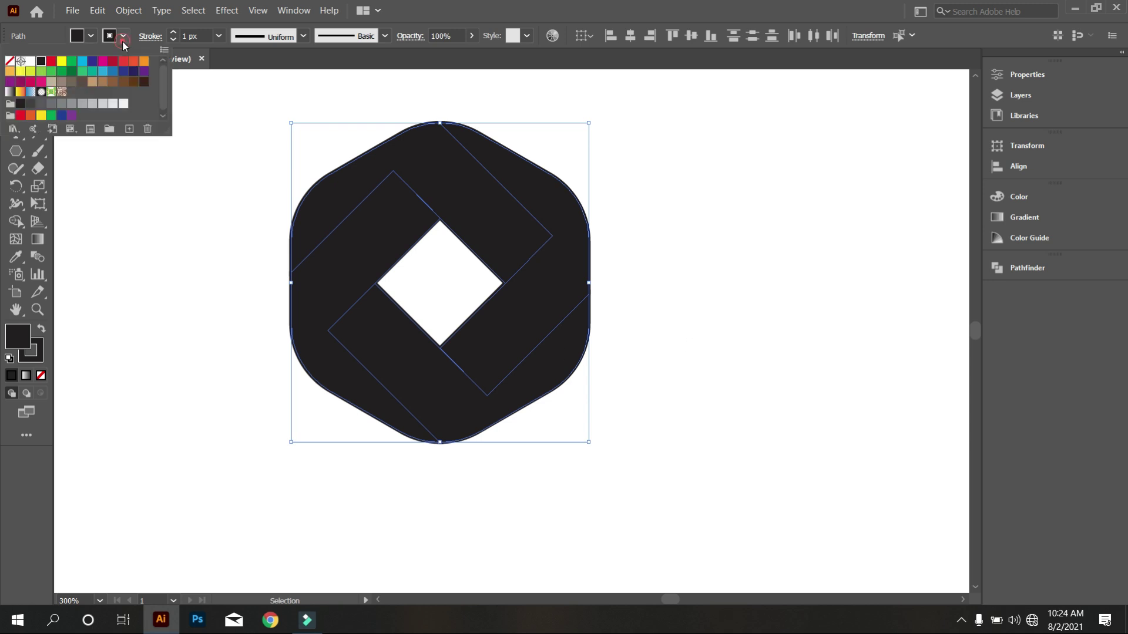
click(10, 61)
click(131, 211)
click(211, 241)
Step: Copy the whole logo and paste a duplicate in place
drag(234, 171, 767, 470)
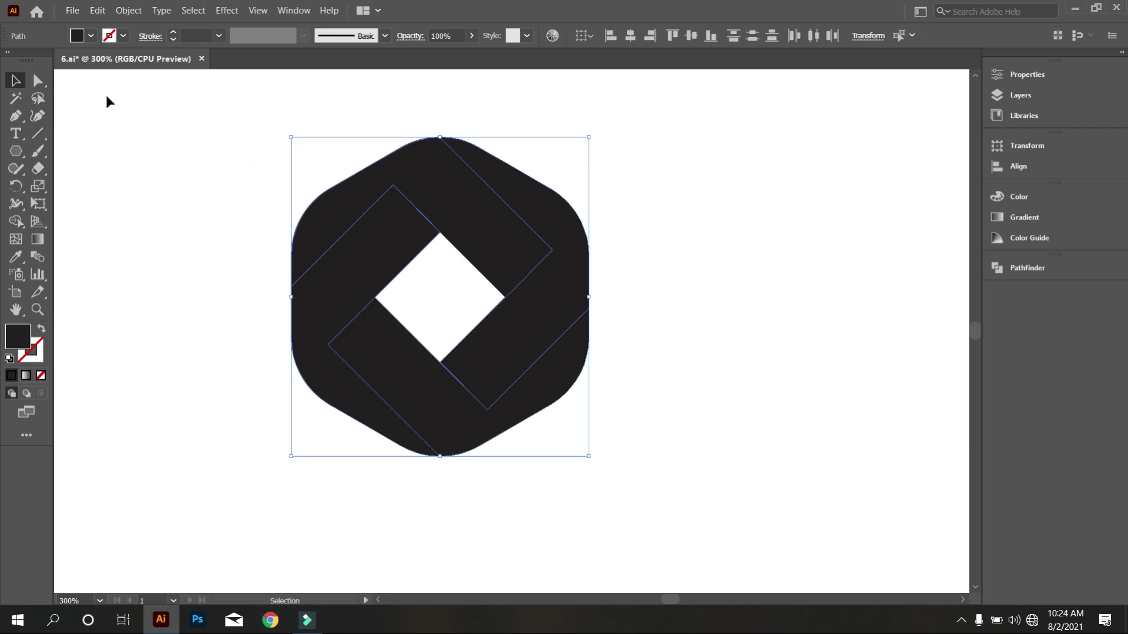
click(97, 10)
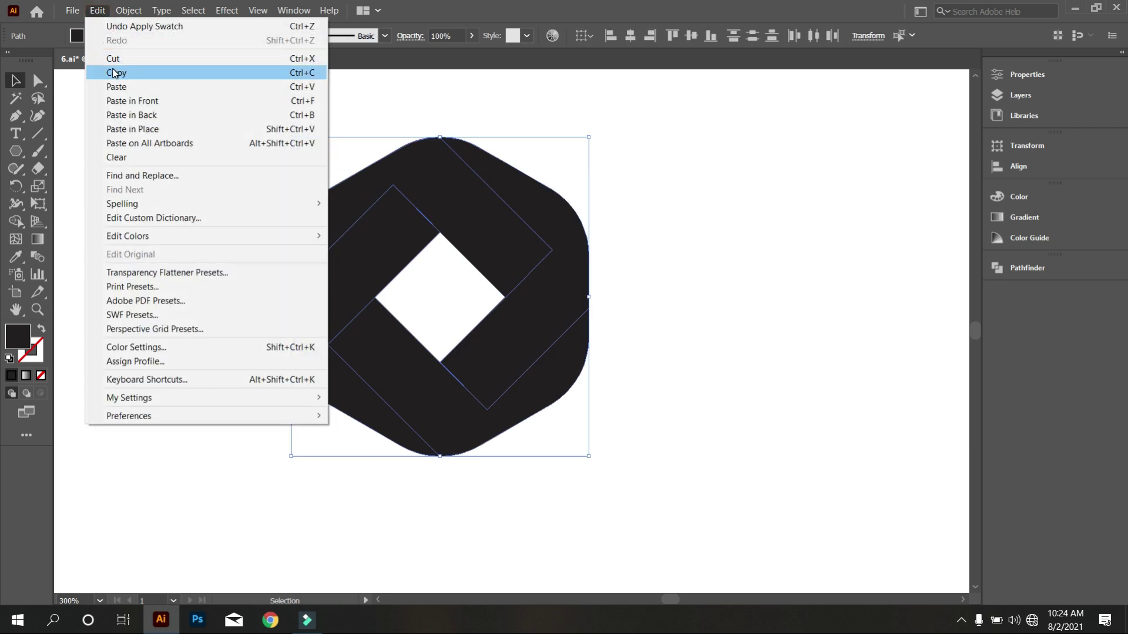
click(112, 71)
click(96, 11)
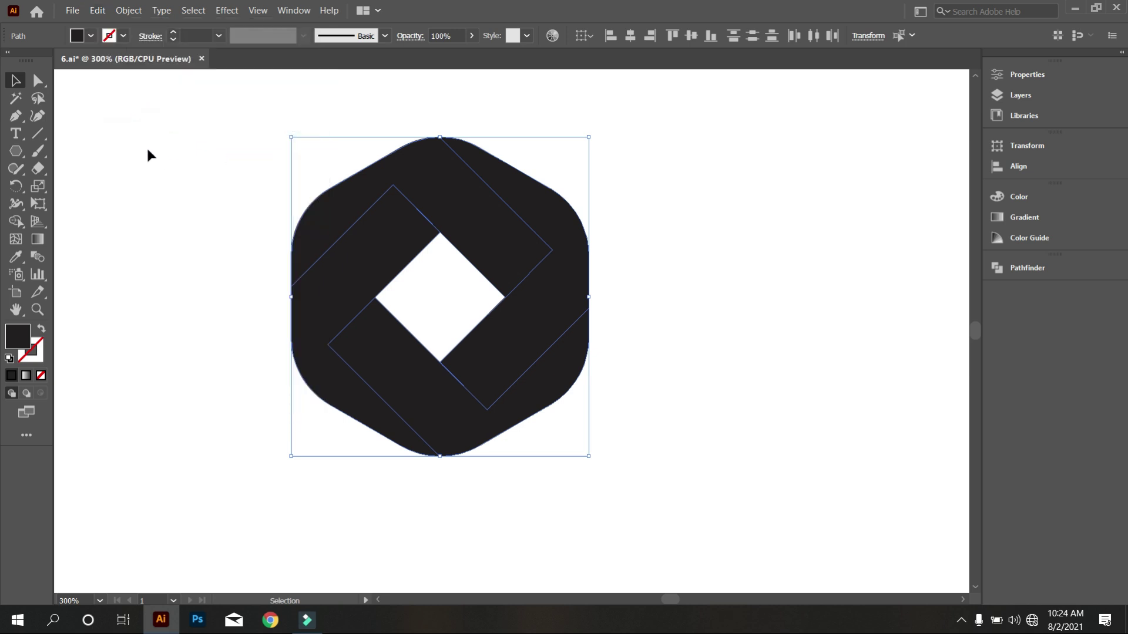
key(a)
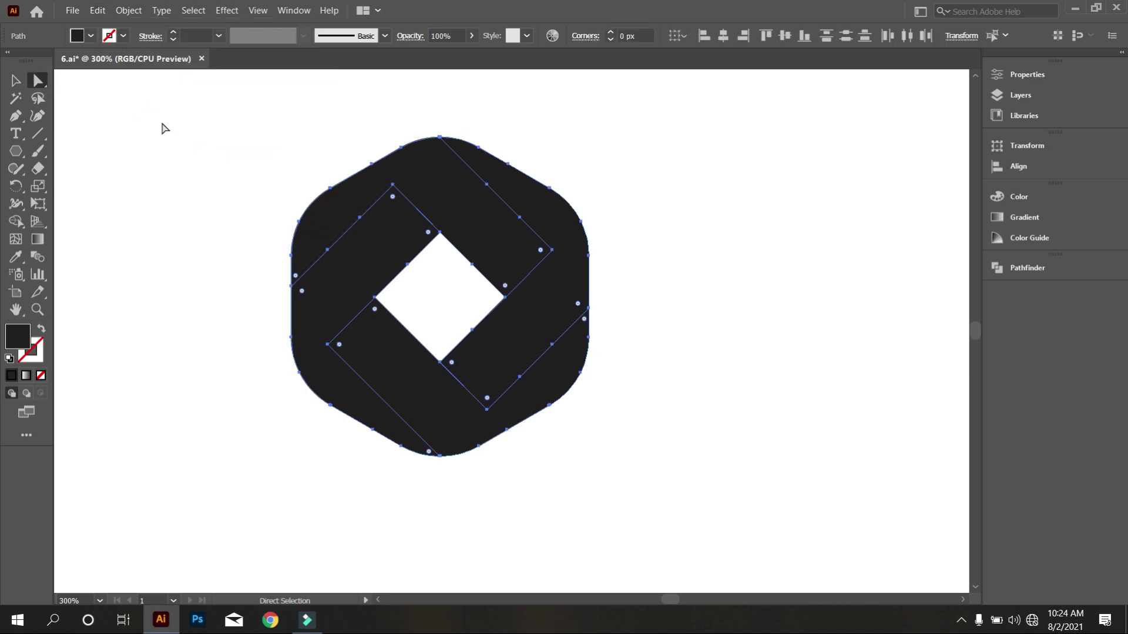
Step: Round the bands' sharp corners to about 7.97 px
click(392, 198)
click(488, 398)
drag(341, 345, 363, 347)
Step: Fill in the central diamond hole with the Shape Builder across the whole logo
click(16, 80)
drag(195, 125, 748, 516)
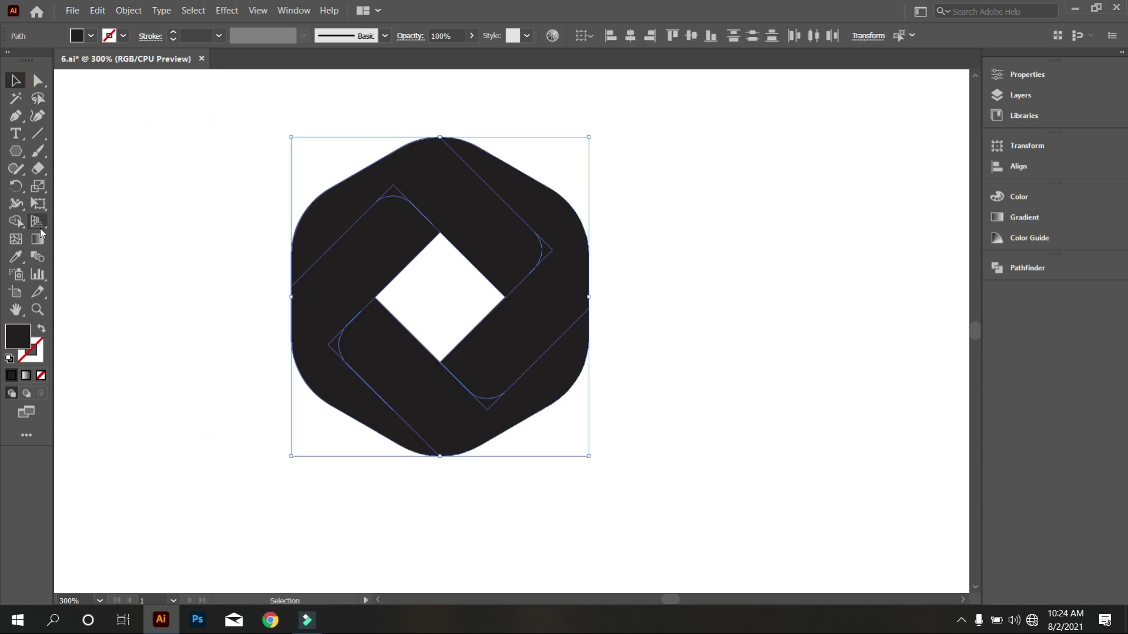
click(16, 222)
click(422, 295)
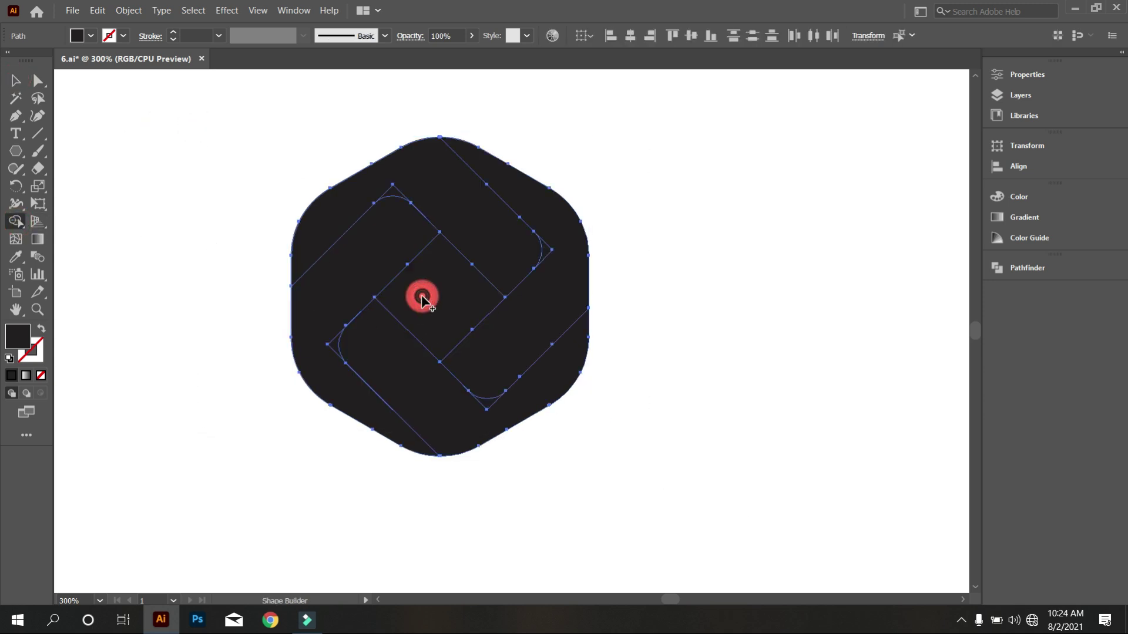
click(15, 81)
click(131, 172)
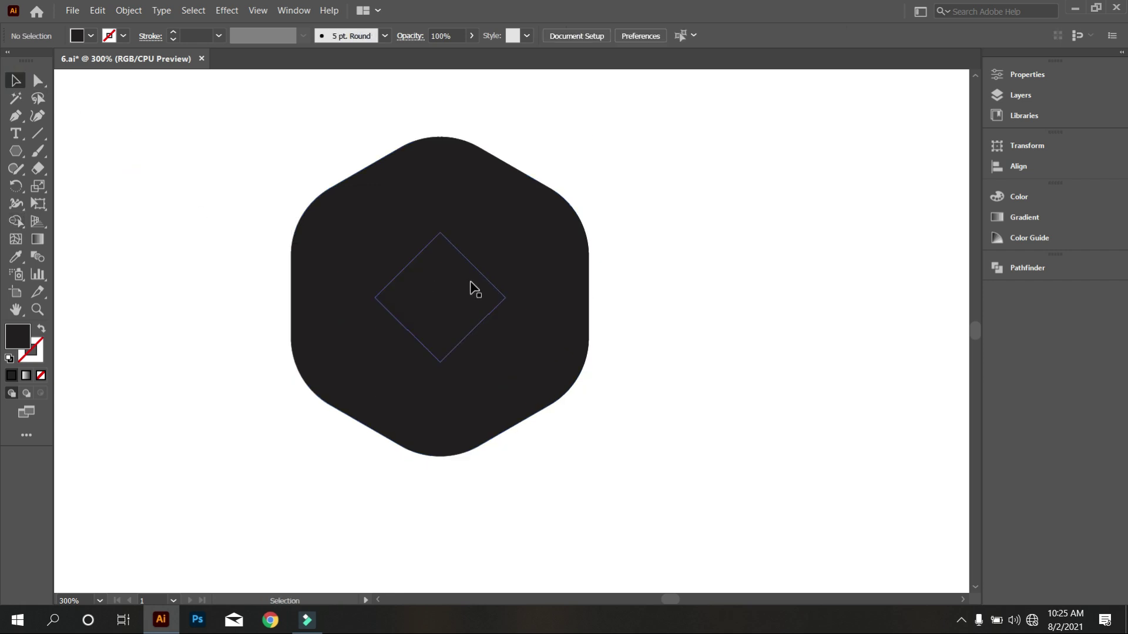
Step: Copy and paste the central diamond in place, then round all its corners
click(470, 284)
click(98, 10)
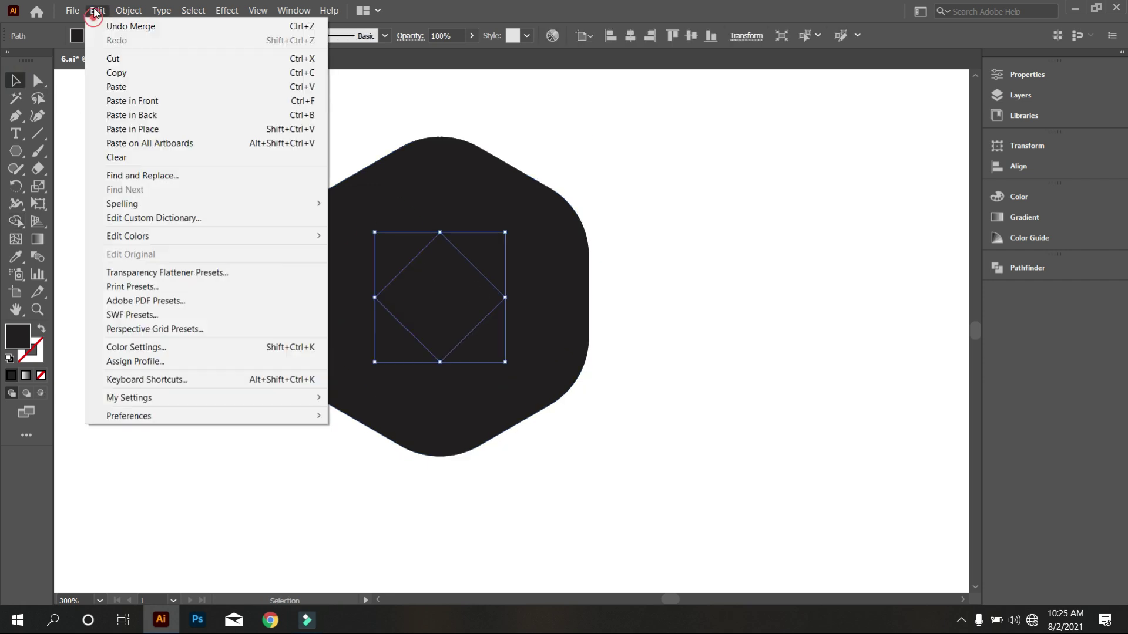
click(121, 71)
click(98, 10)
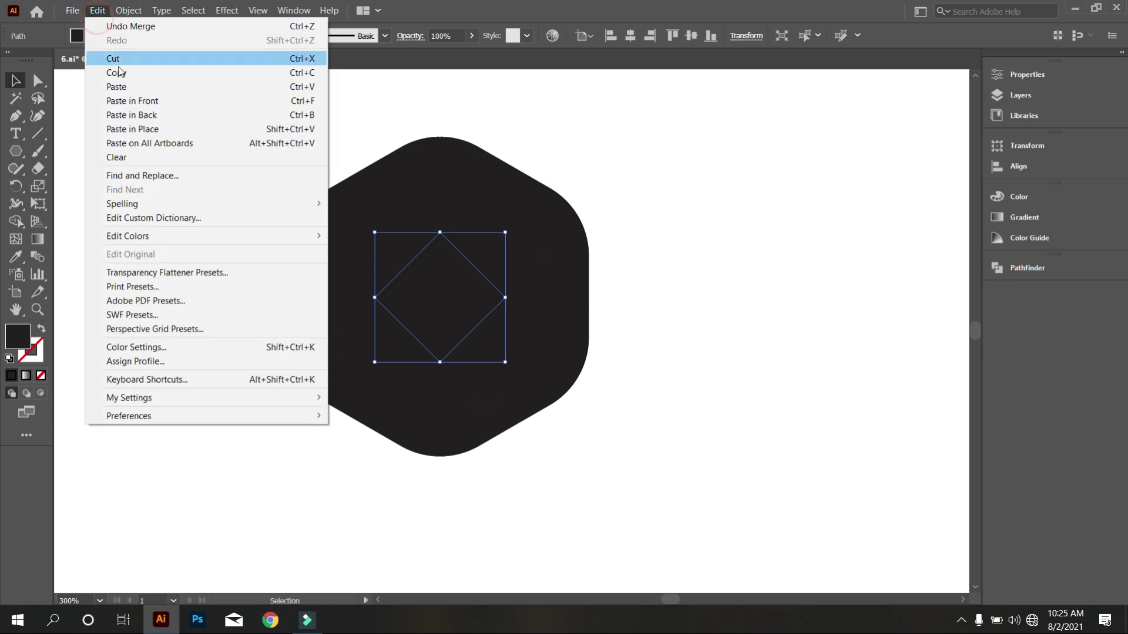
click(160, 123)
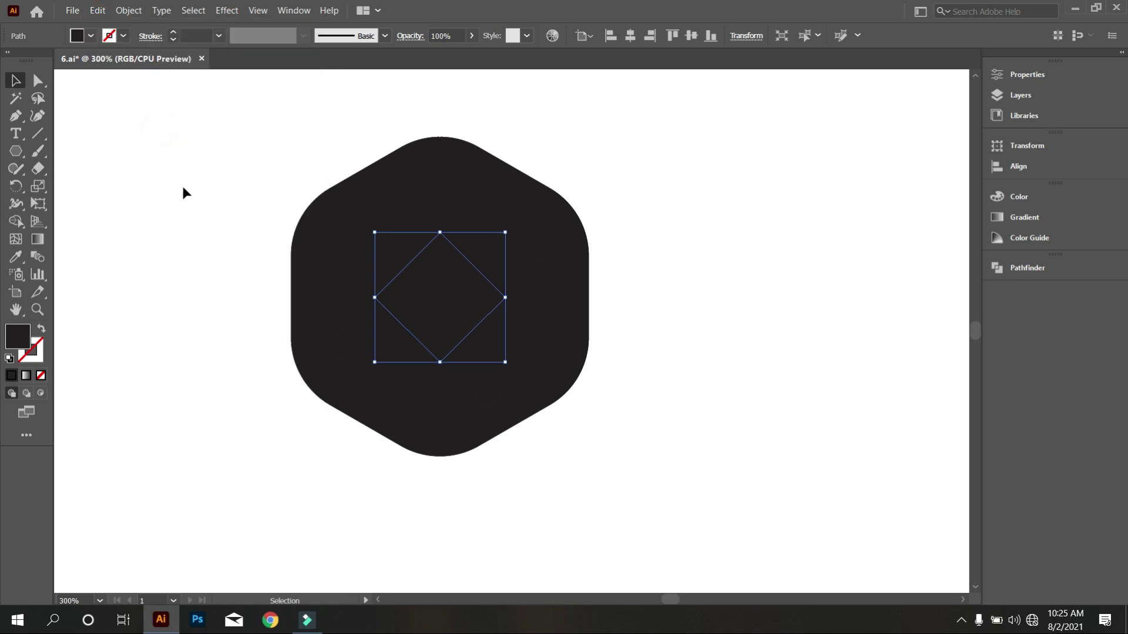
click(38, 81)
mouse_move(443, 245)
mouse_down()
mouse_move(447, 269)
mouse_move(441, 259)
mouse_up()
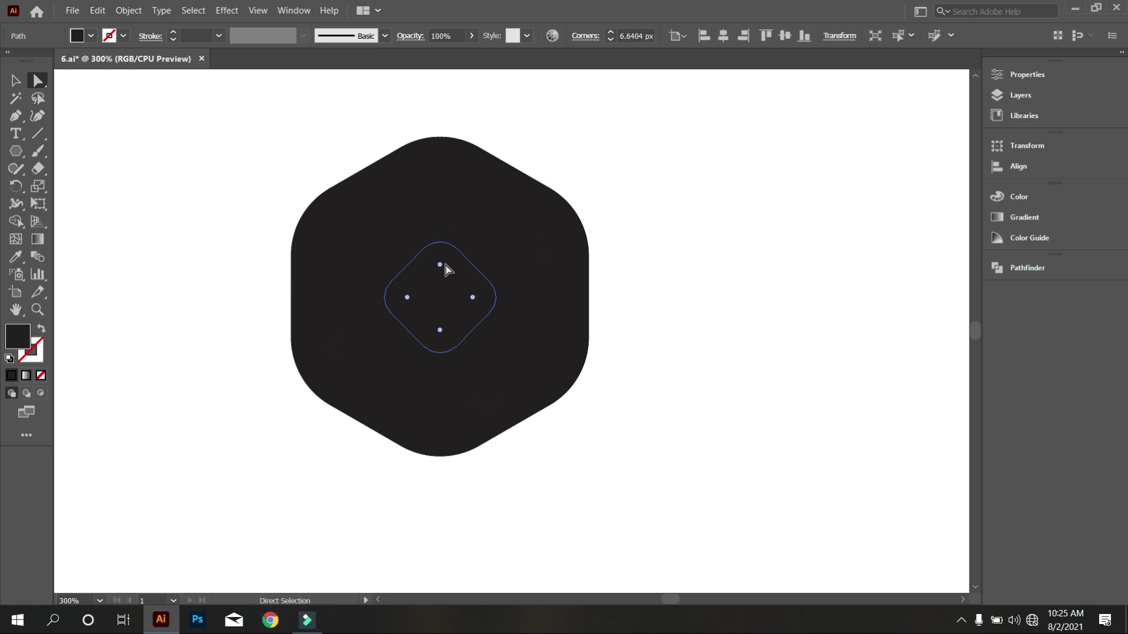
Step: Select every logo shape and merge the top apex regions into a band with Shape Builder
click(16, 80)
click(129, 167)
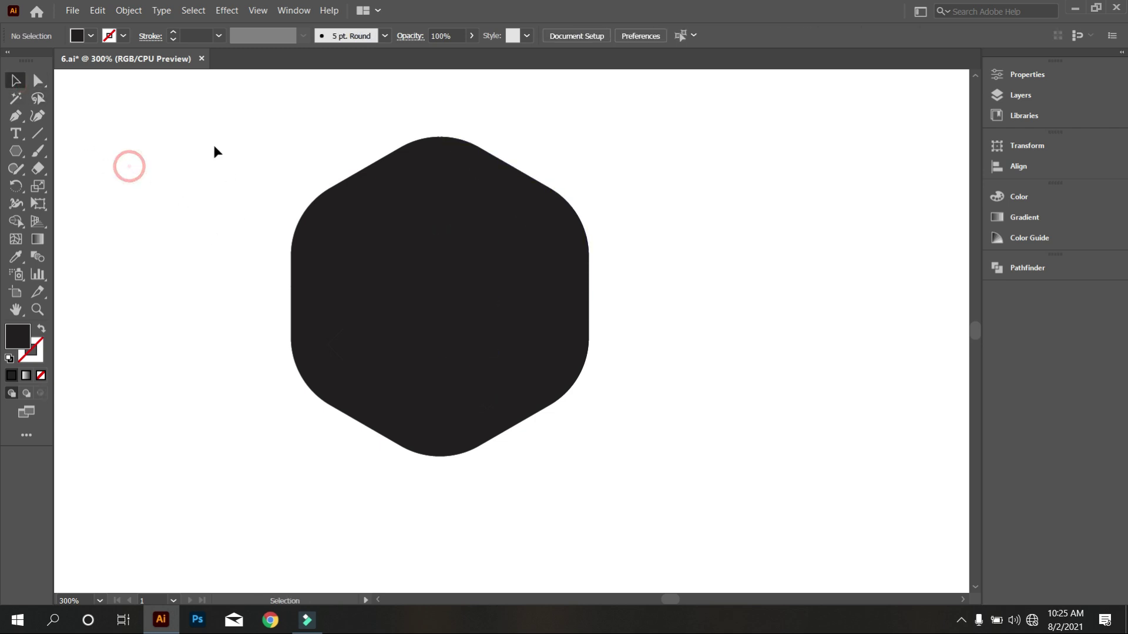
drag(204, 131, 727, 503)
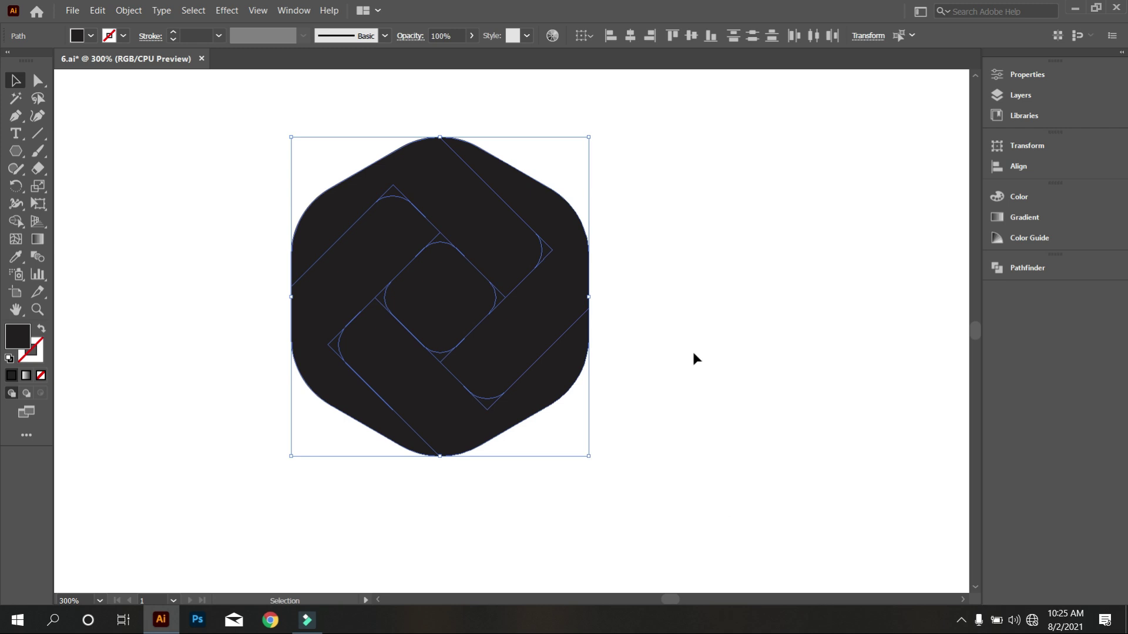
click(16, 221)
scroll(396, 183, up, 2)
drag(358, 202, 406, 209)
mouse_move(446, 279)
mouse_down()
mouse_move(478, 297)
mouse_move(353, 390)
mouse_up()
scroll(348, 396, down, 1)
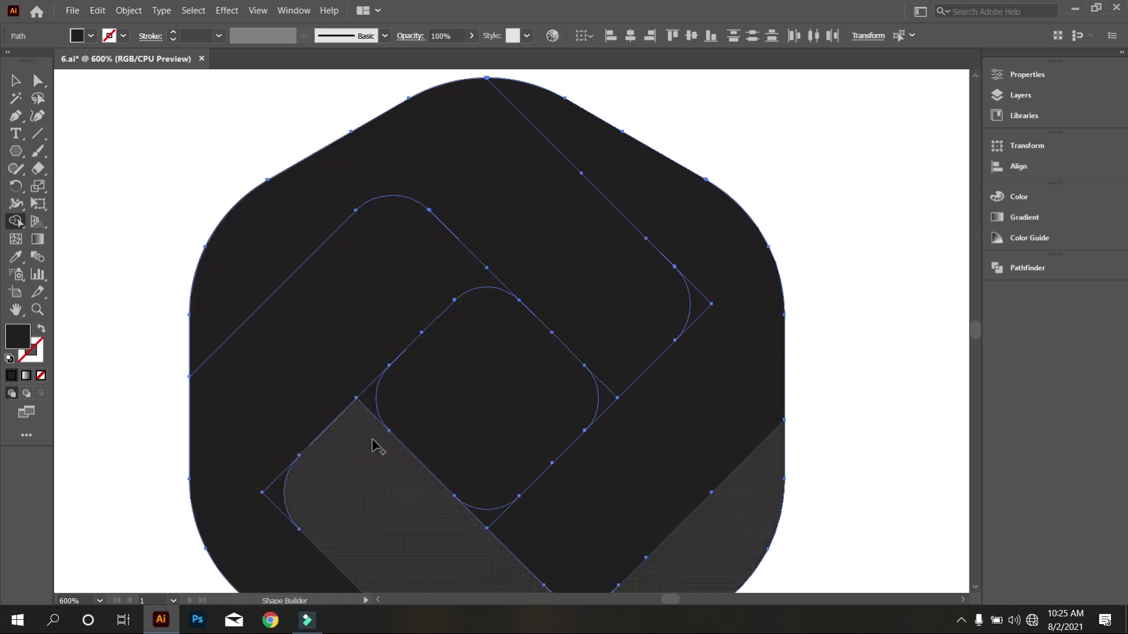
drag(372, 438, 373, 411)
Step: Merge the remaining regions into the lower L-shaped band and the right strip band
drag(285, 437, 282, 493)
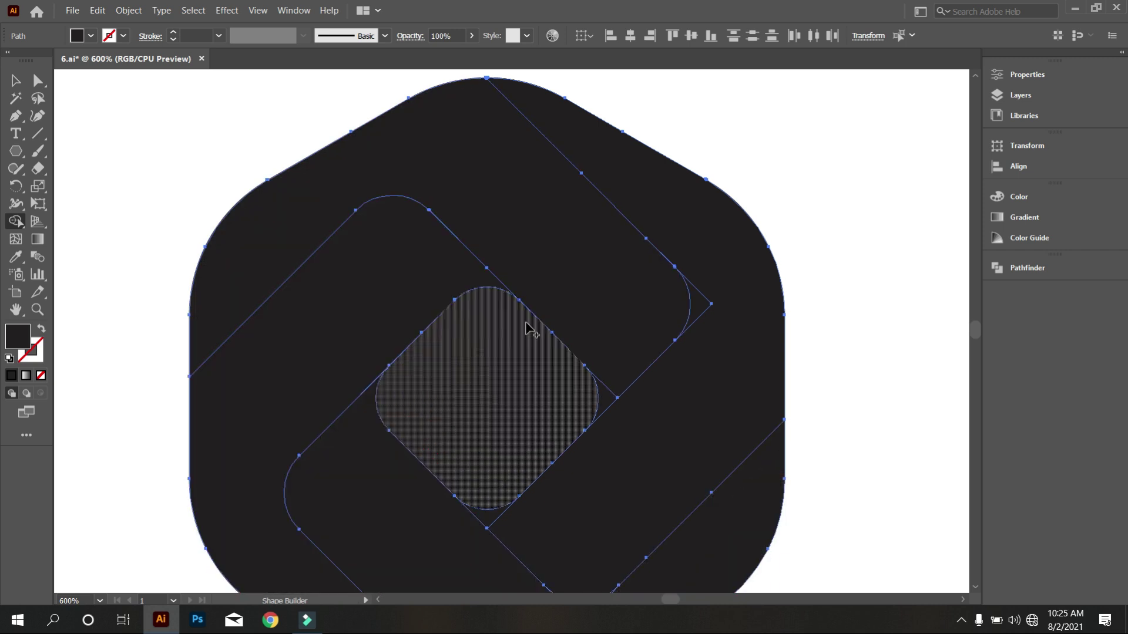
scroll(696, 268, down, 1)
mouse_move(699, 262)
mouse_down()
mouse_move(694, 309)
mouse_move(608, 331)
mouse_up()
scroll(556, 393, down, 1)
drag(632, 485, 579, 479)
drag(524, 413, 495, 395)
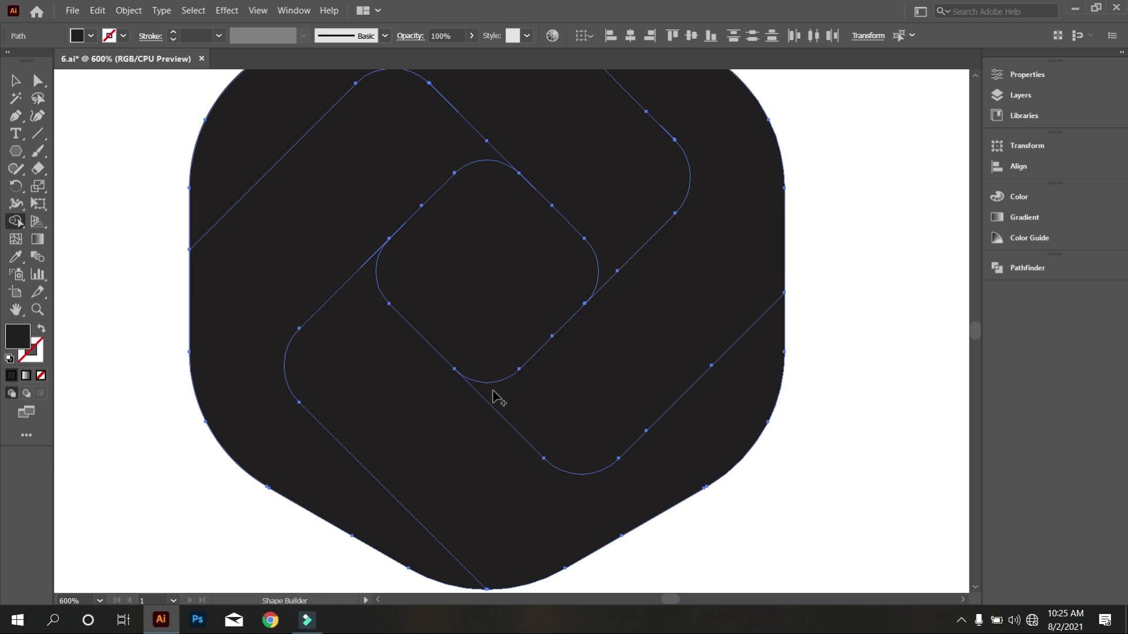
Step: Alt-click the centre to cut out the rounded diamond as a hole
alt+click(512, 262)
scroll(512, 262, down, 2)
scroll(512, 262, down, 1)
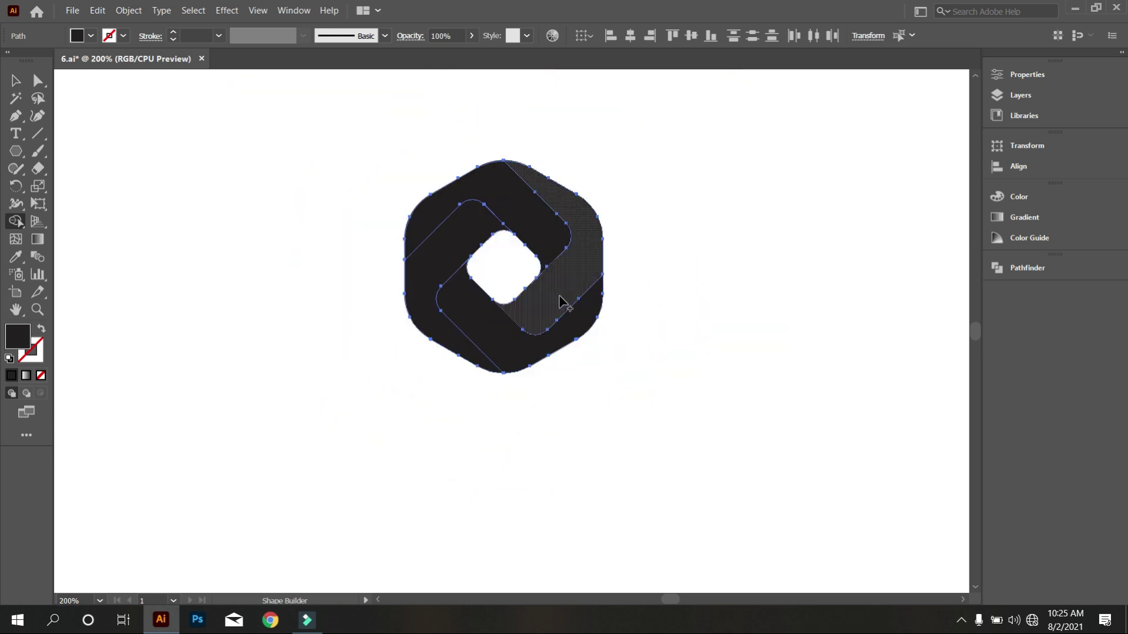
scroll(528, 282, up, 1)
click(16, 80)
click(380, 182)
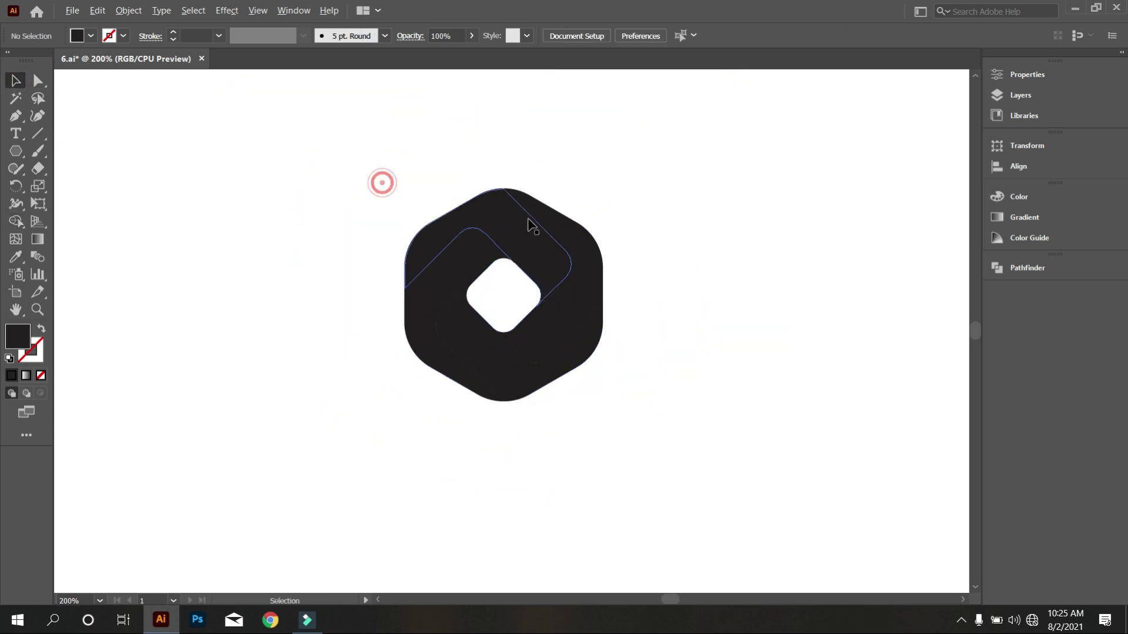
Step: Enlarge the whole logo and move it left on the page
scroll(528, 221, down, 1)
scroll(705, 309, down, 2)
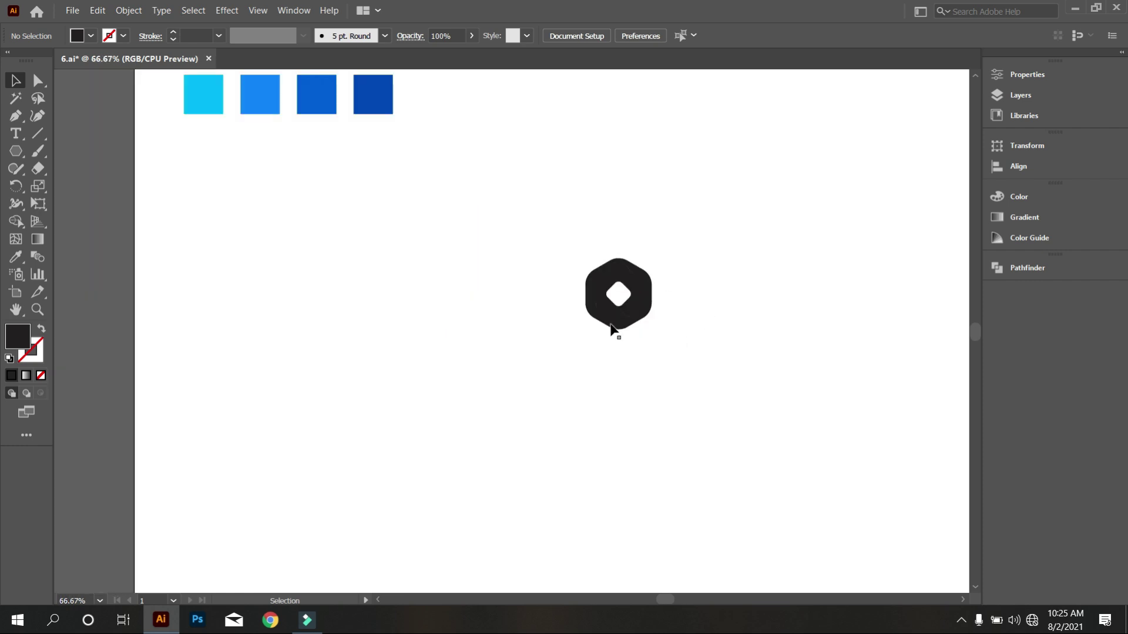
drag(530, 231, 729, 397)
drag(652, 329, 806, 433)
drag(761, 386, 392, 274)
scroll(261, 249, up, 1)
scroll(247, 221, up, 1)
drag(246, 219, 389, 266)
scroll(389, 266, down, 1)
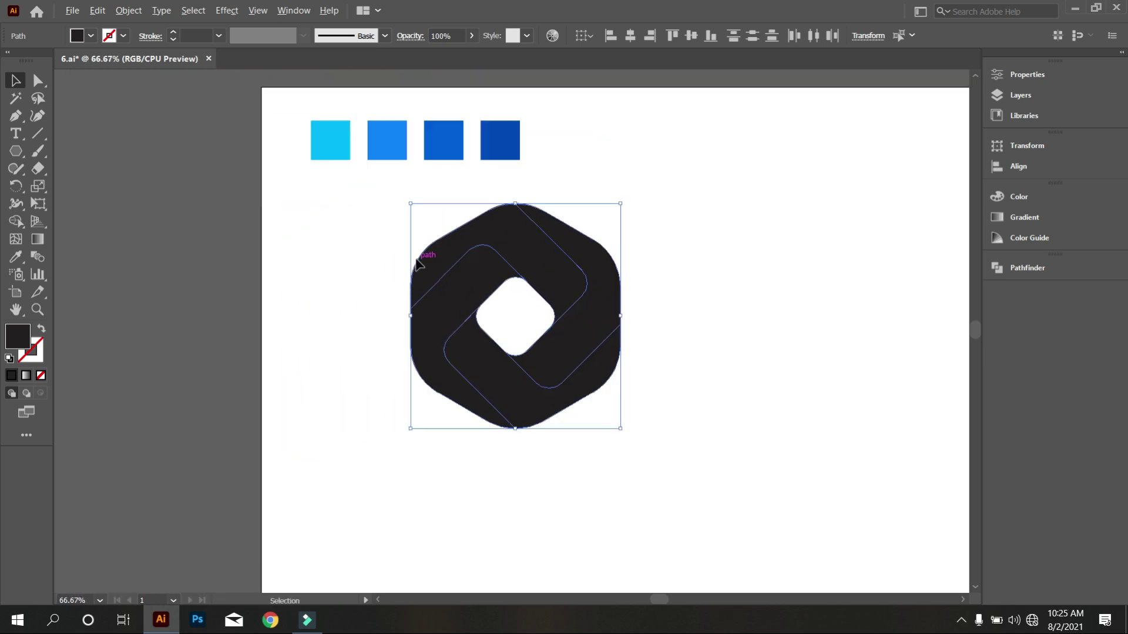
click(343, 252)
Step: Eyedrop the four blue swatches onto the top, right, bottom and left bands, cyan to darkest
click(452, 259)
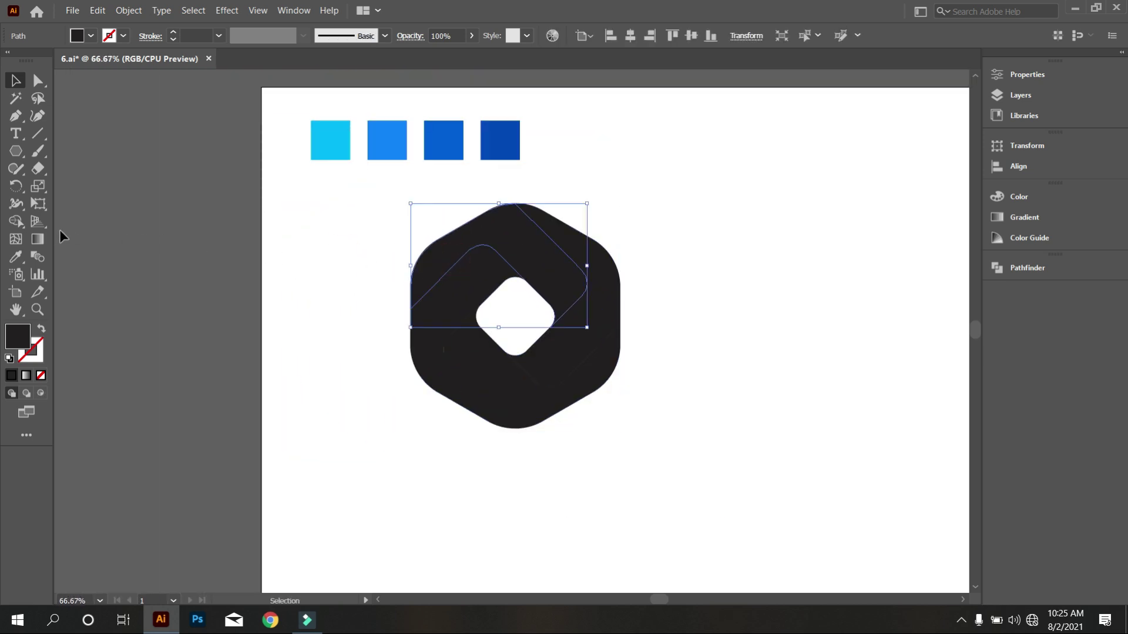
click(15, 255)
click(320, 136)
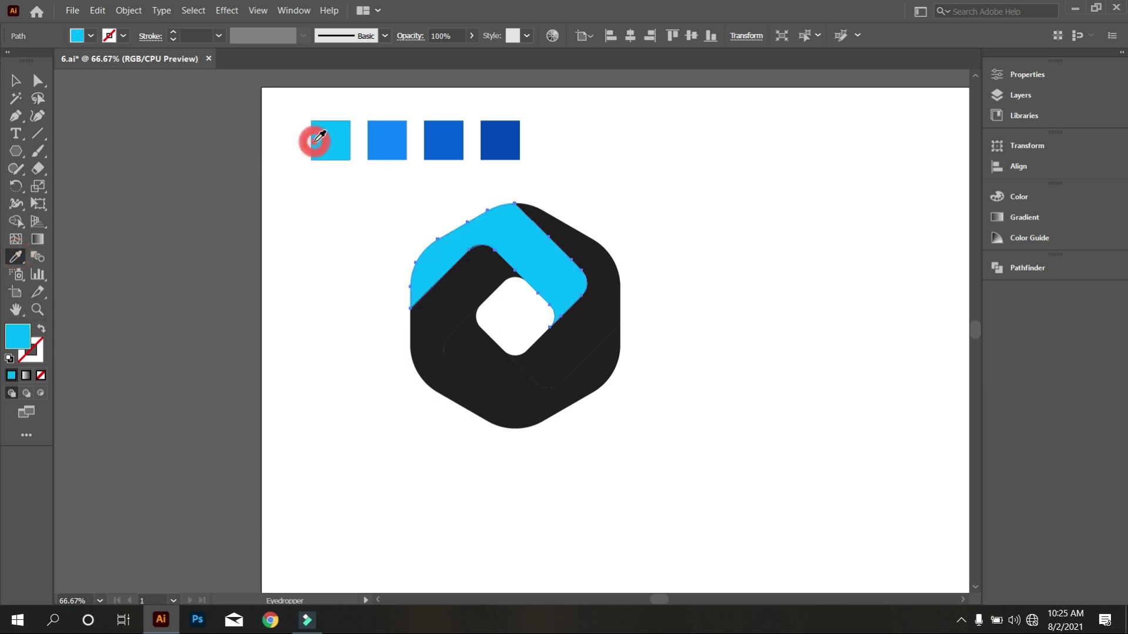
ctrl+click(612, 273)
click(389, 134)
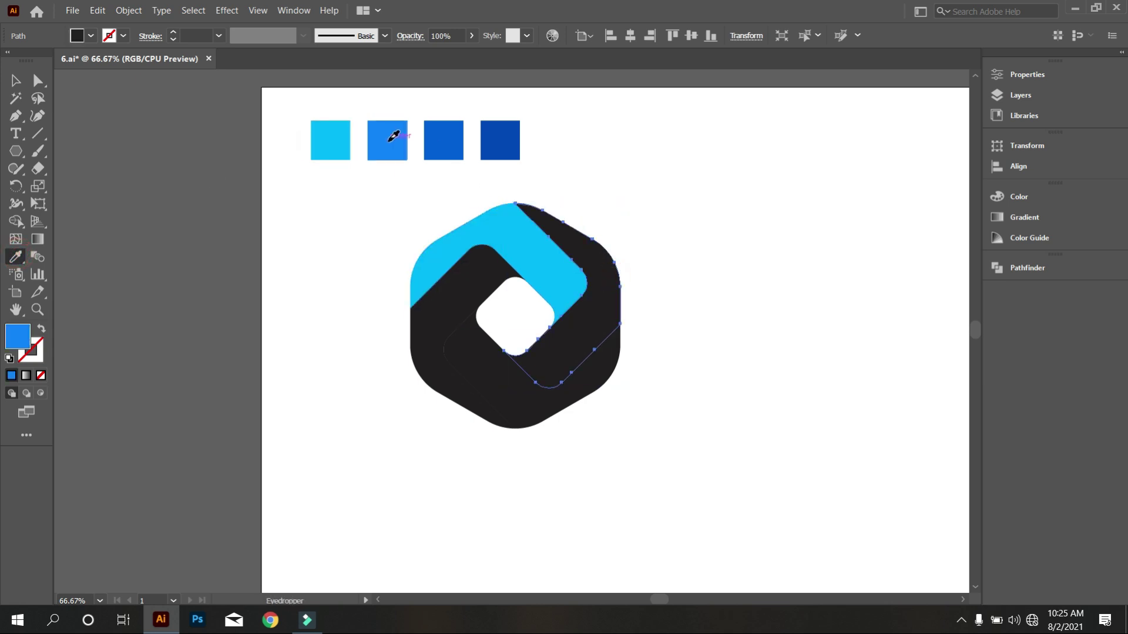
ctrl+click(538, 413)
click(439, 139)
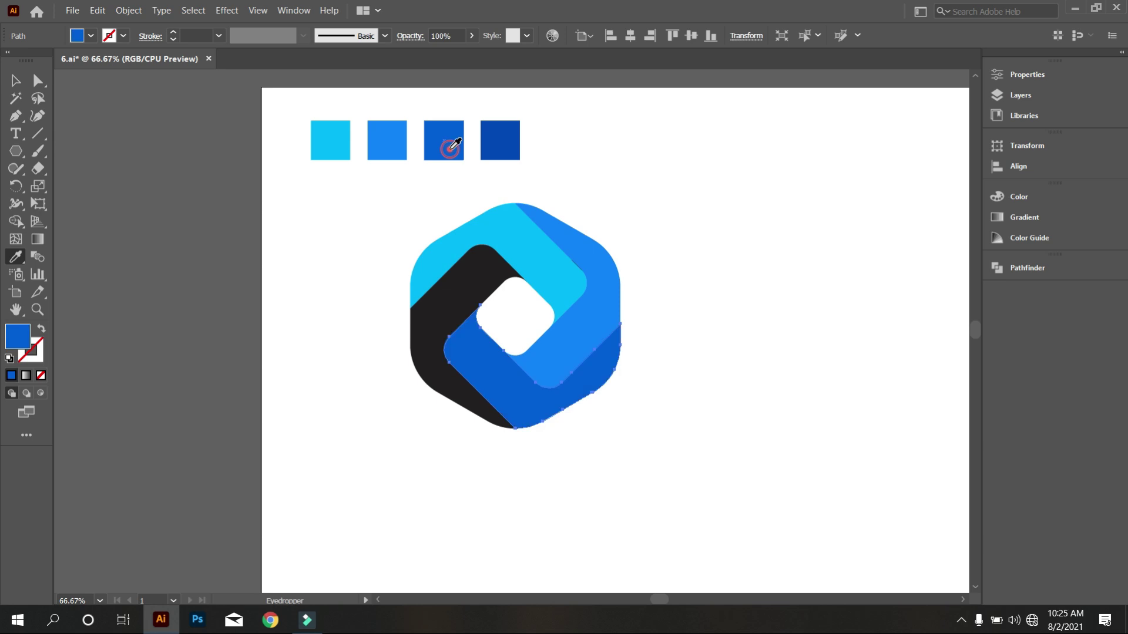
ctrl+click(449, 353)
ctrl+click(420, 368)
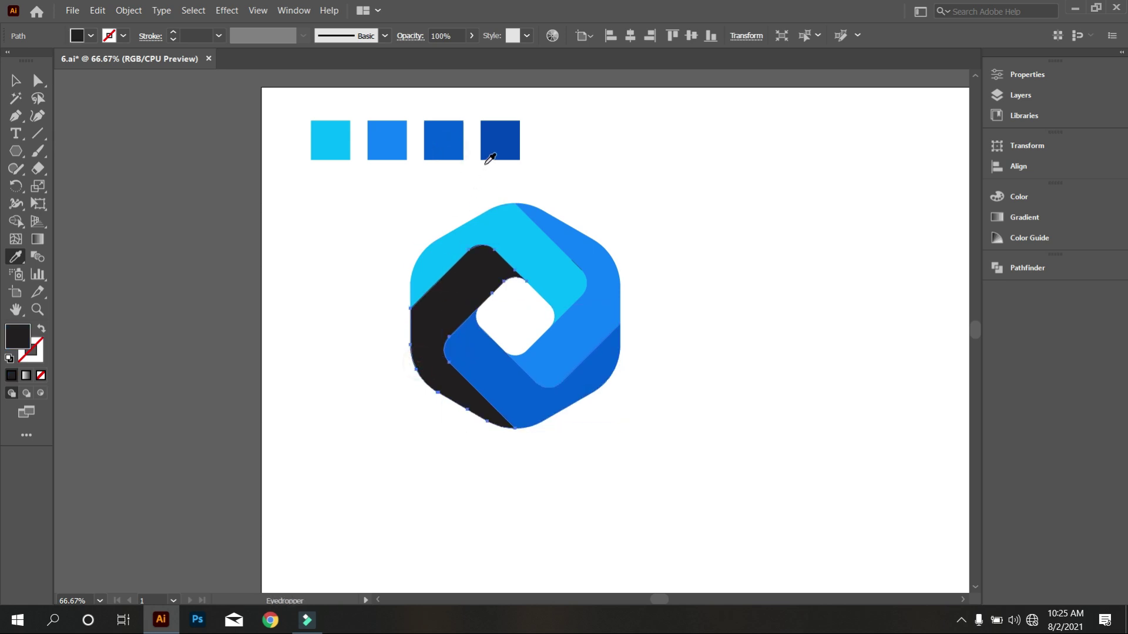
click(498, 142)
Step: Select all the logo bands and group them
click(17, 81)
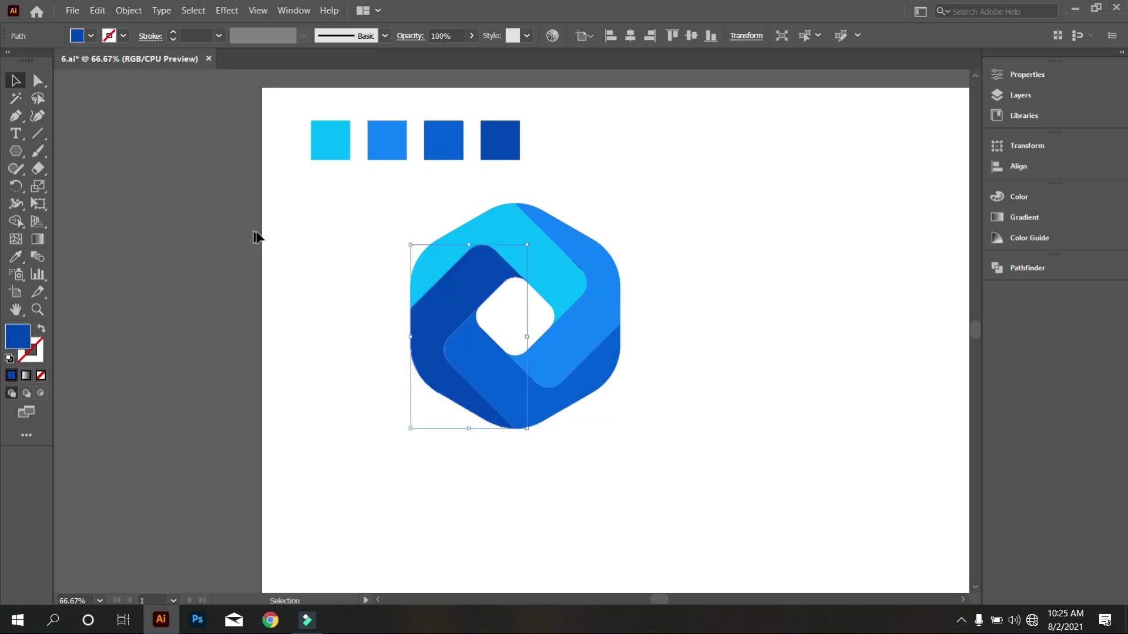
click(311, 260)
scroll(312, 260, down, 1)
drag(370, 222, 638, 437)
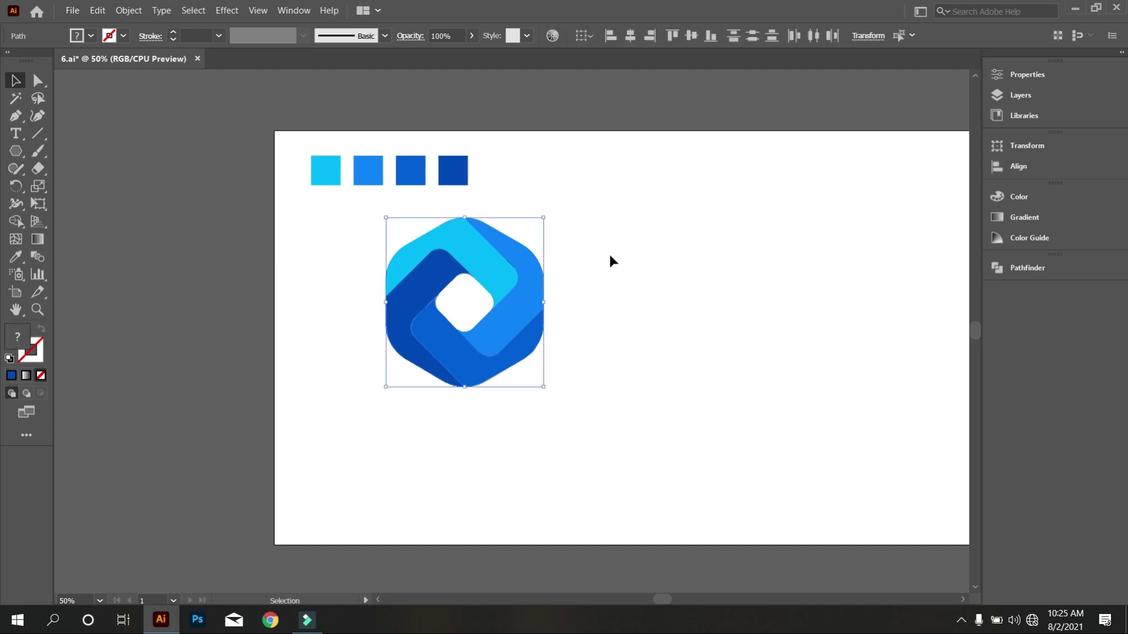
right_click(626, 188)
click(675, 267)
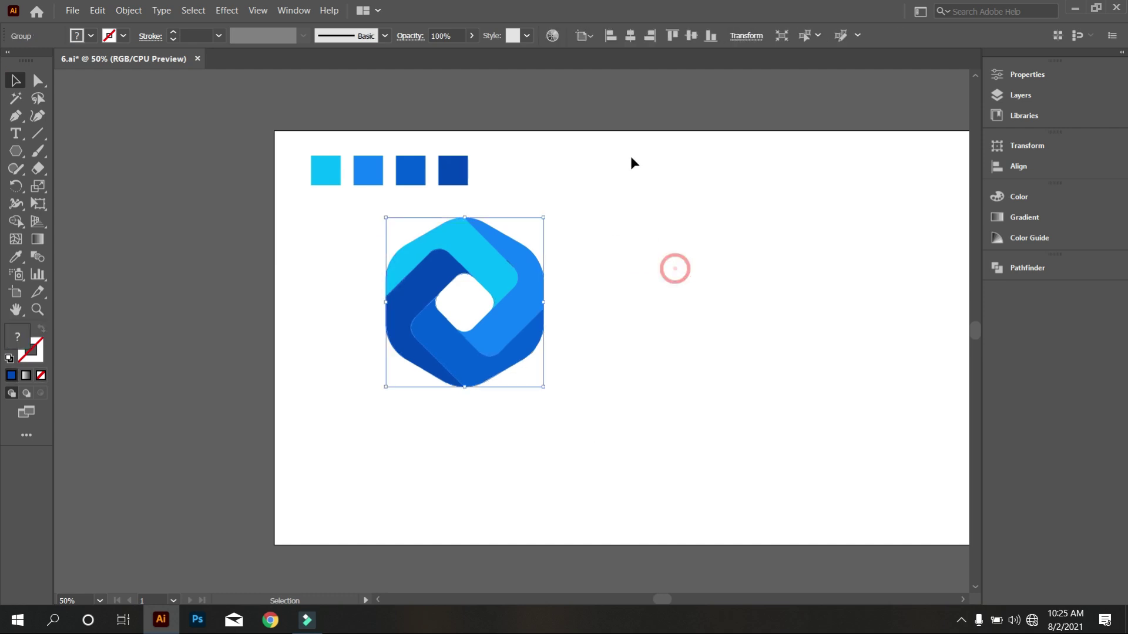
Step: Centre the logo group horizontally and vertically on the artboard
click(630, 36)
click(691, 36)
click(771, 202)
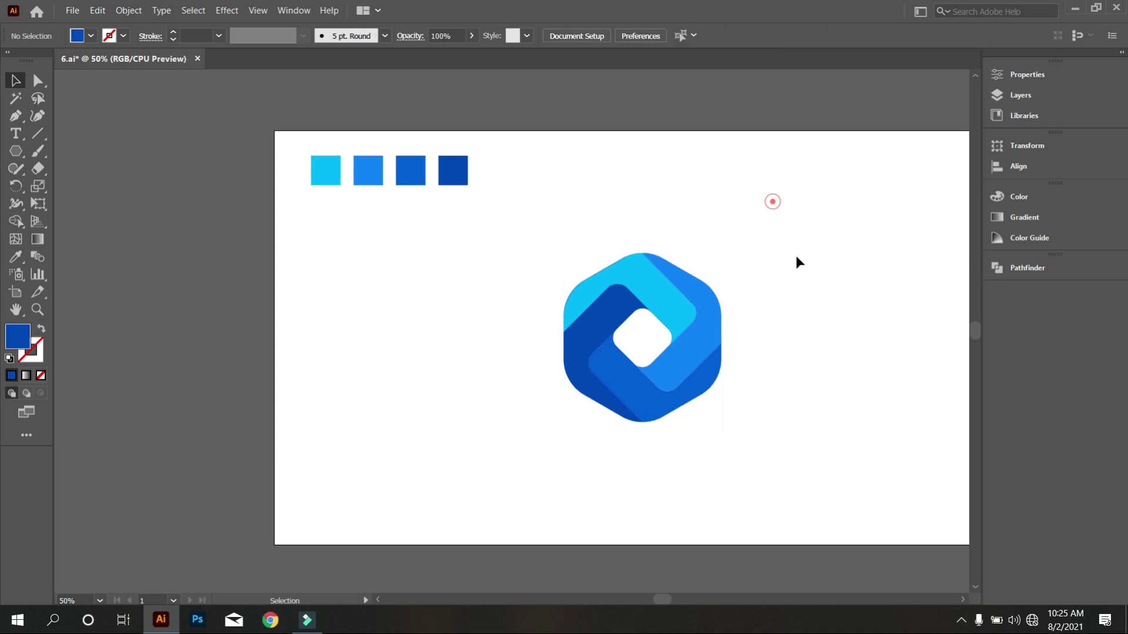
scroll(823, 323, up, 1)
scroll(823, 322, up, 1)
scroll(587, 276, up, 3)
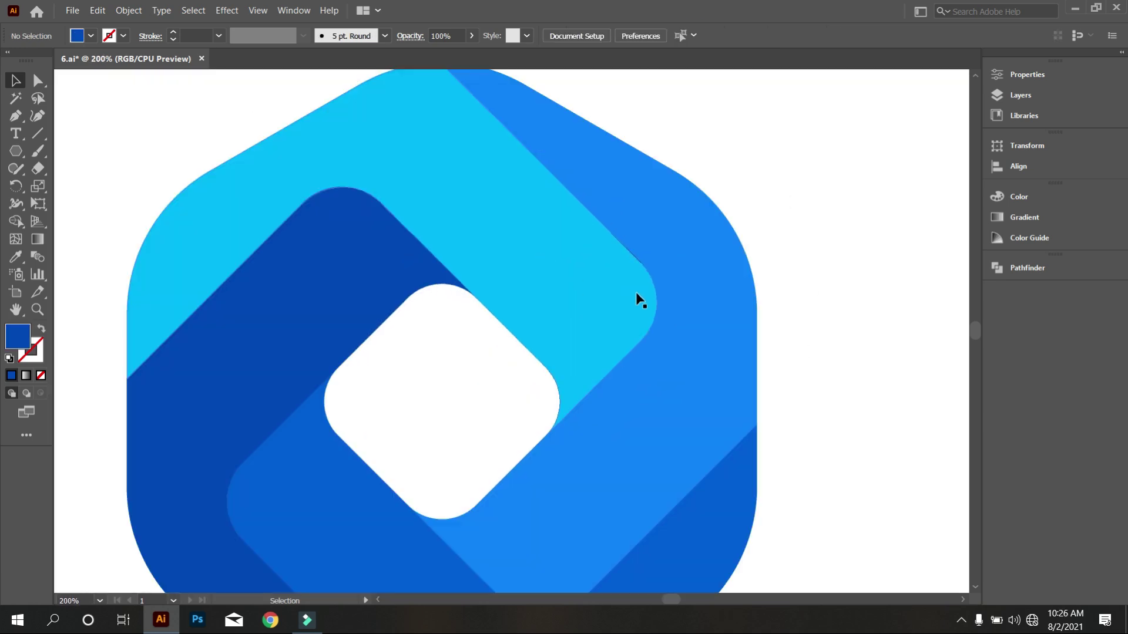
scroll(640, 270, up, 2)
scroll(629, 304, down, 6)
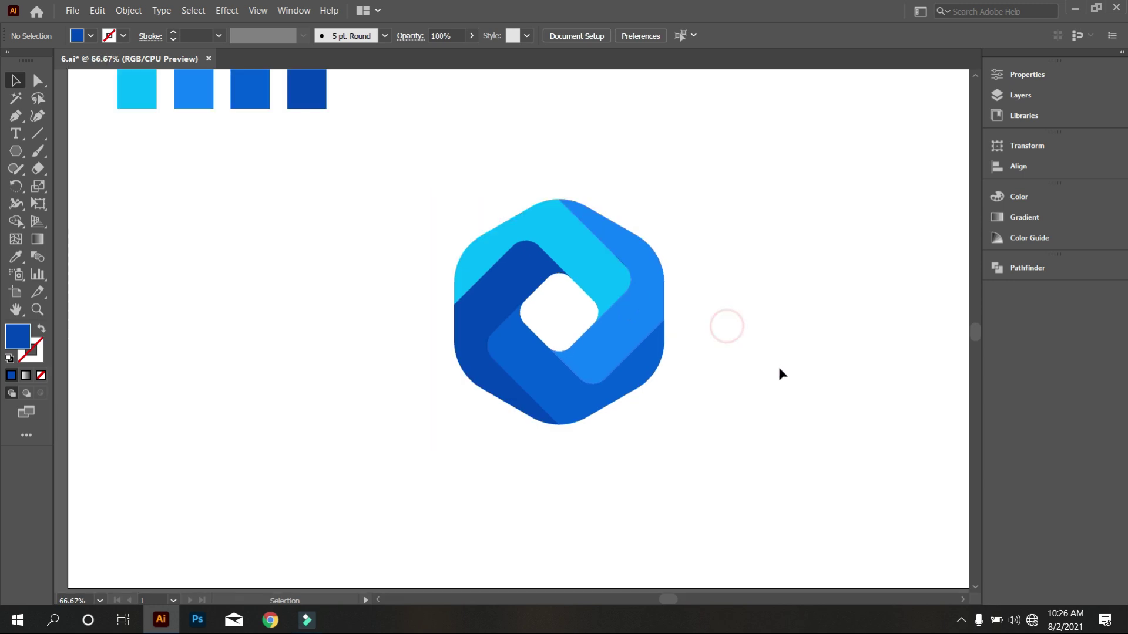
scroll(710, 357, up, 1)
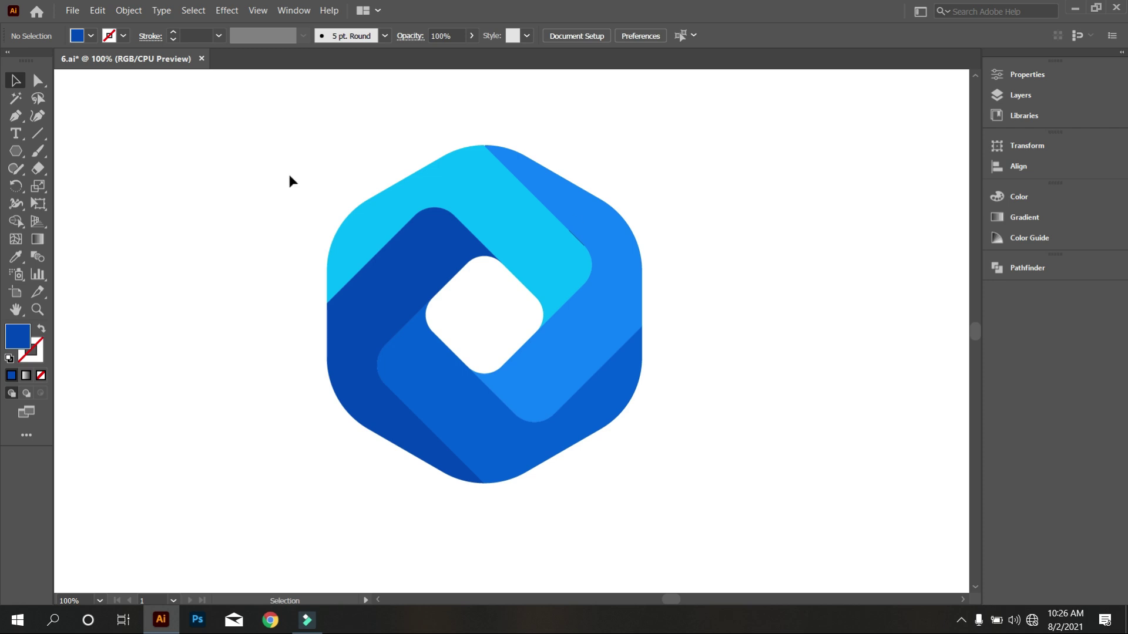
scroll(445, 216, down, 1)
key(alt)
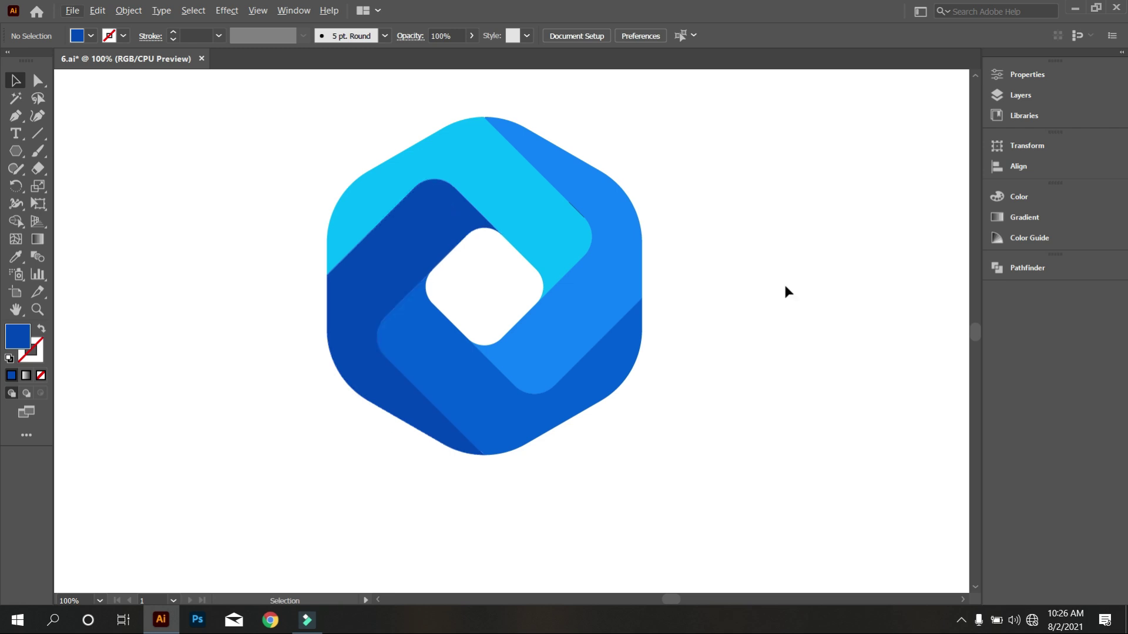
scroll(643, 357, down, 1)
Step: Draw a circle left of the logo and fill it with a reversed, dark-centred radial gradient
mouse_move(16, 151)
mouse_down()
mouse_move(67, 146)
mouse_move(76, 186)
mouse_up()
drag(195, 198, 314, 316)
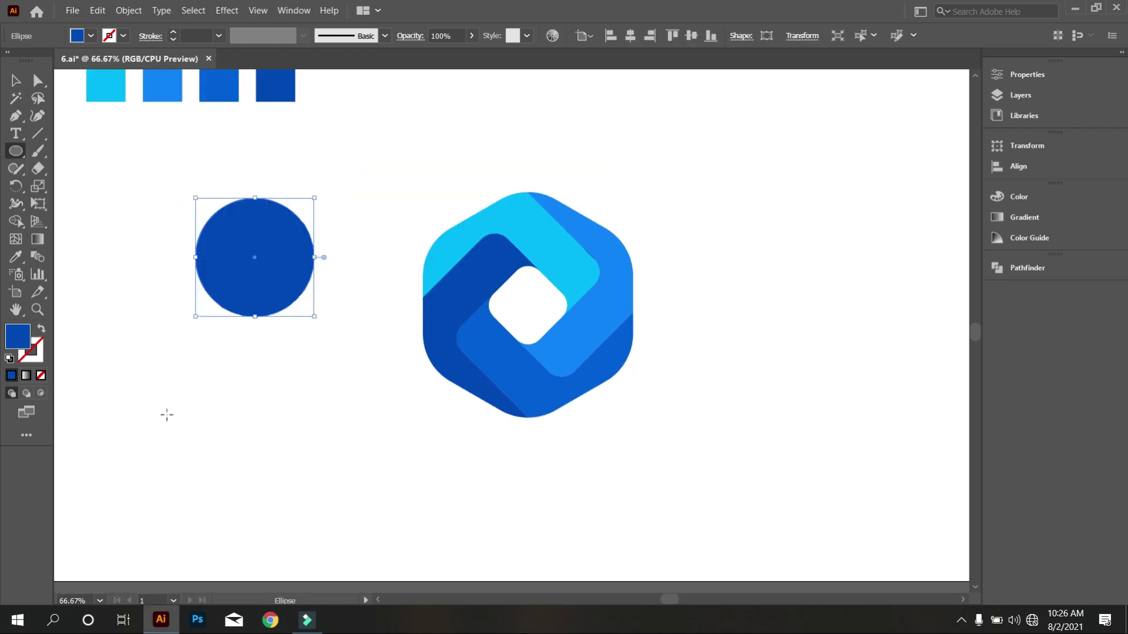
click(26, 375)
click(903, 212)
click(823, 320)
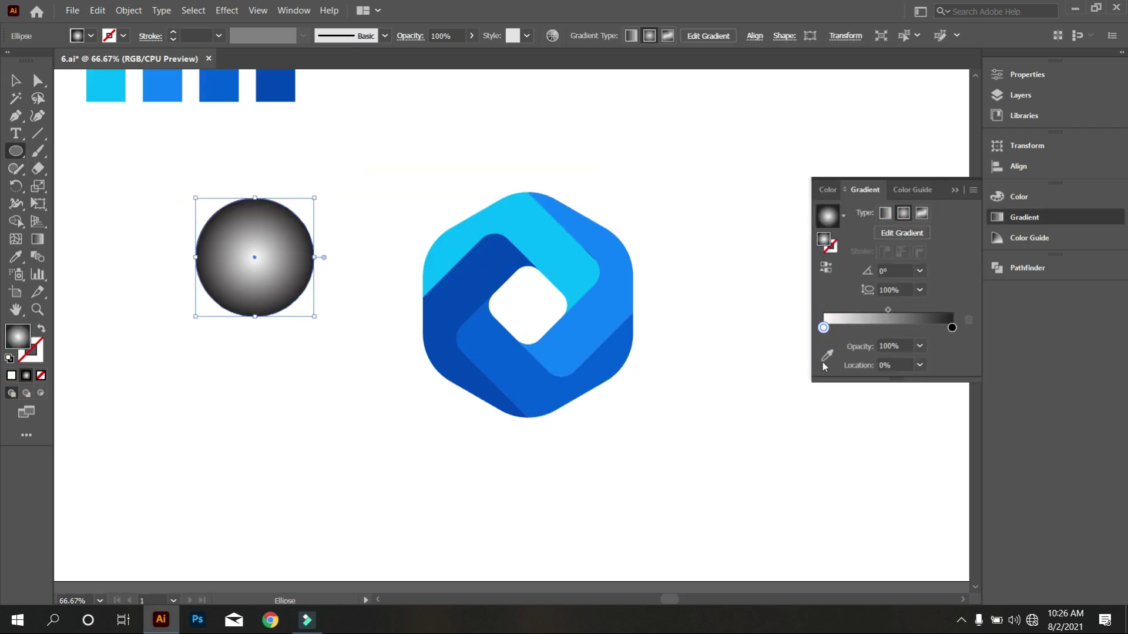
click(825, 267)
Step: Squash the circle vertically into a thin, flat shadow ellipse
click(16, 81)
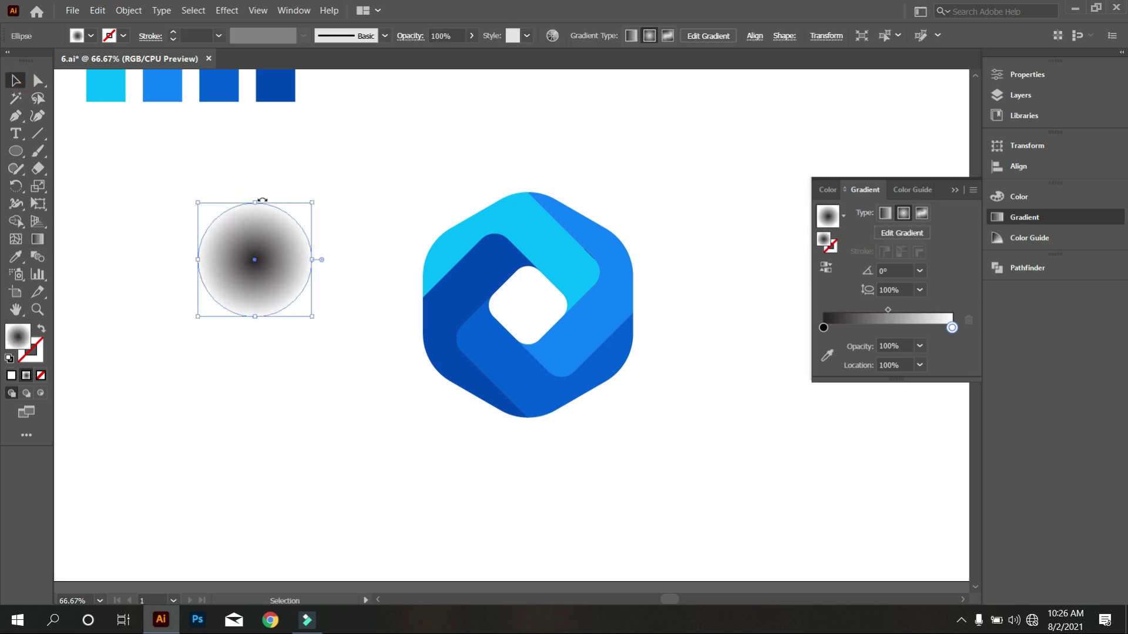
drag(260, 198, 285, 309)
drag(471, 35, 464, 56)
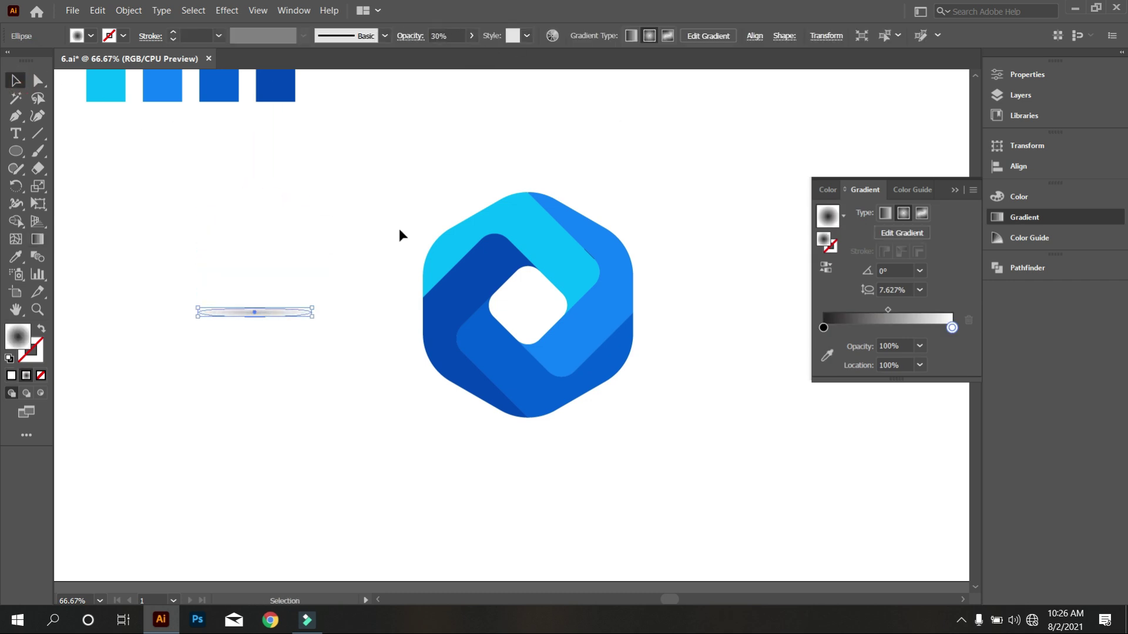